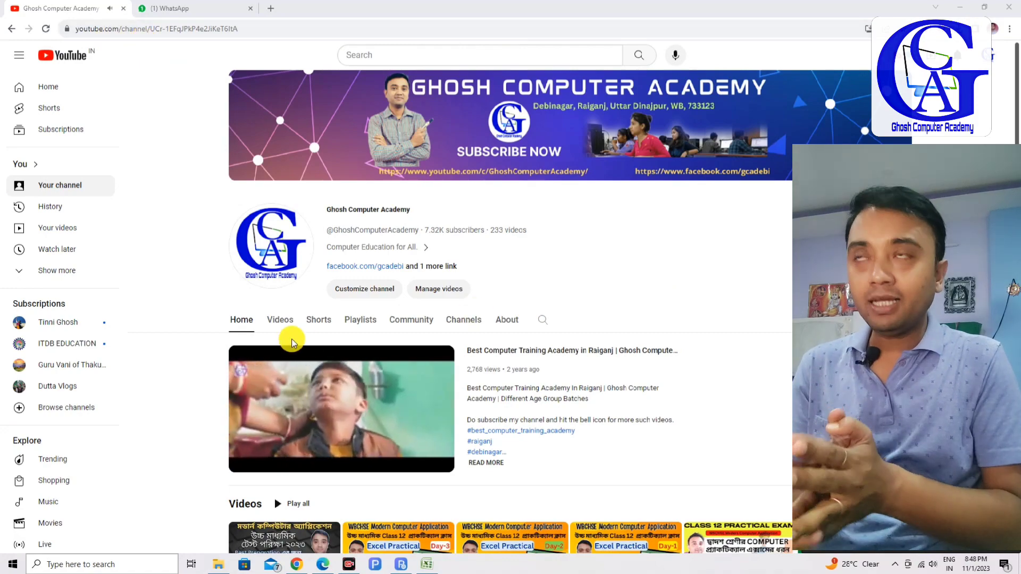
- Show the channel's videos list and resize the Chrome window
click(282, 321)
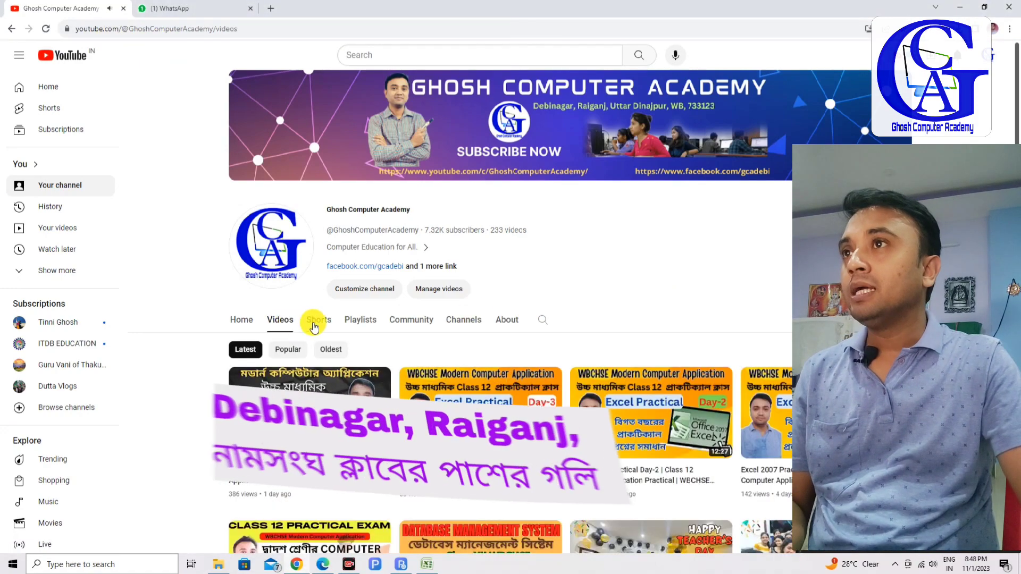
scroll(452, 308, down, 1)
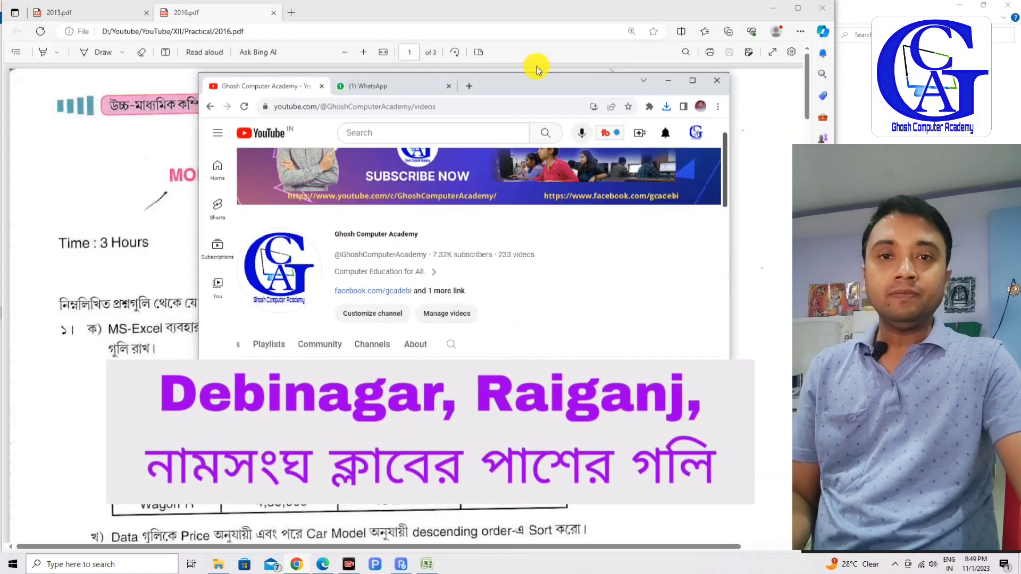
drag(535, 4, 342, 11)
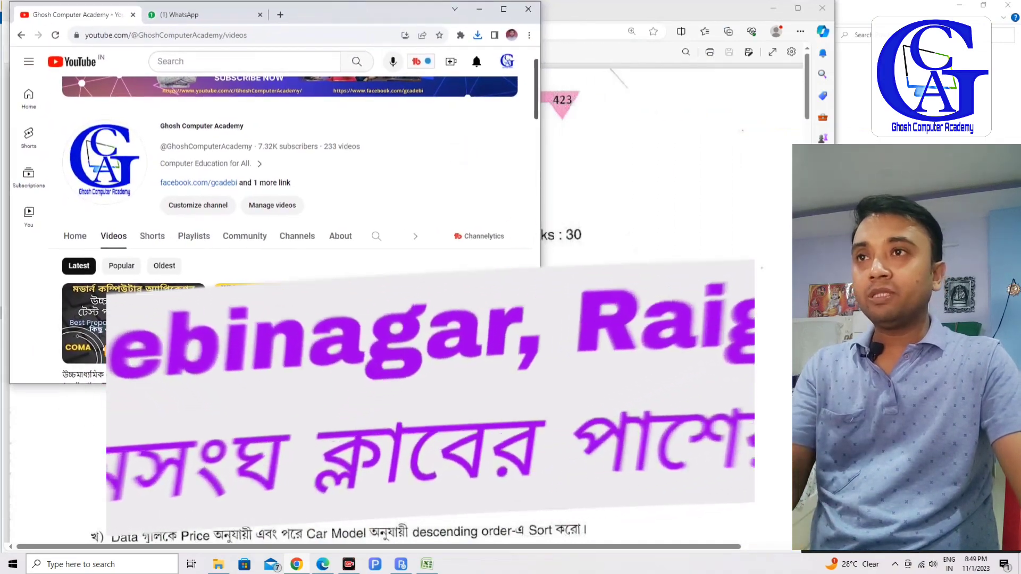
mouse_move(540, 382)
mouse_down()
mouse_move(641, 382)
mouse_move(834, 548)
mouse_up()
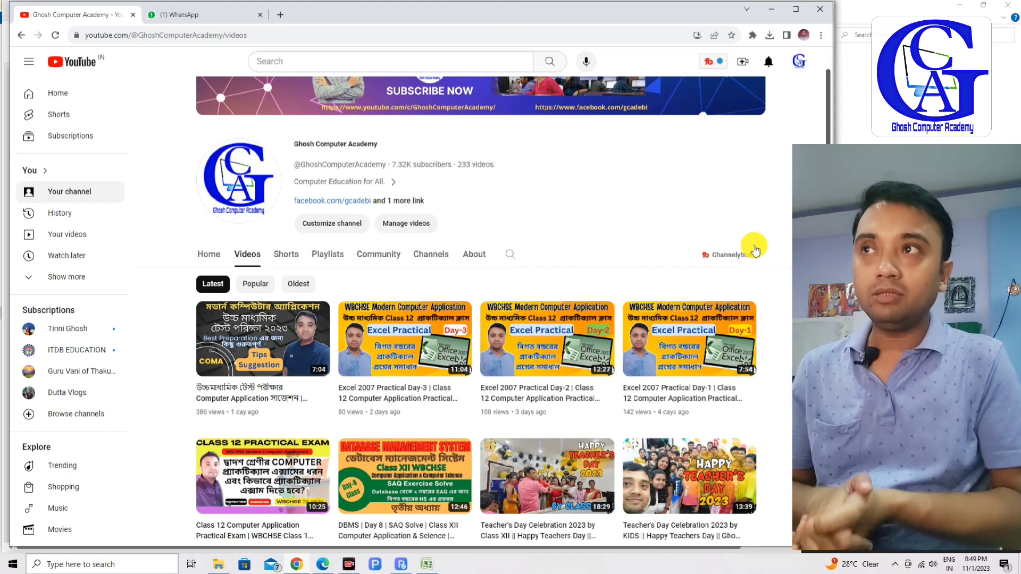
- View the channel's playlists, then bring the 2016 question paper PDF forward
click(334, 256)
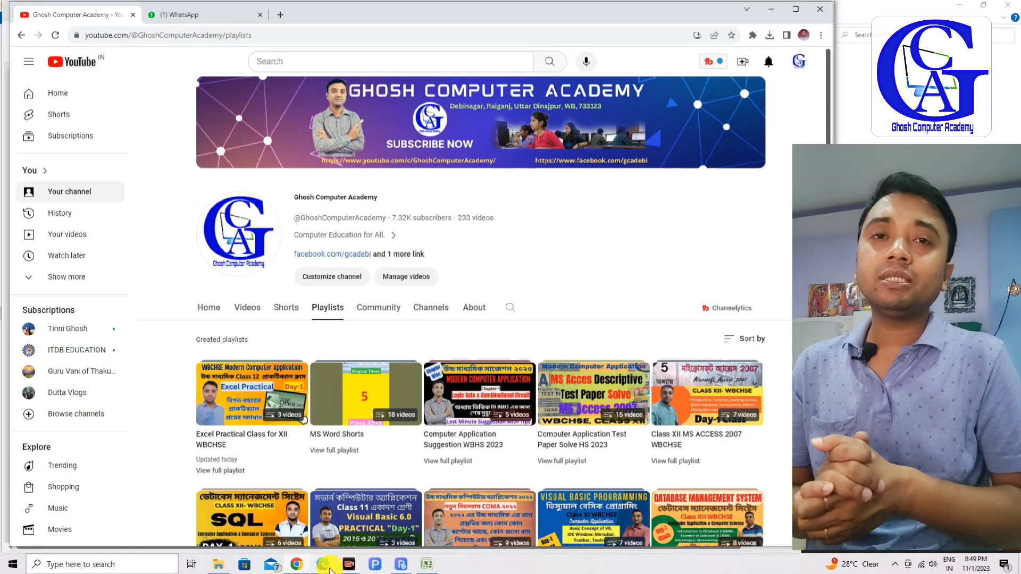
click(330, 570)
scroll(111, 292, up, 2)
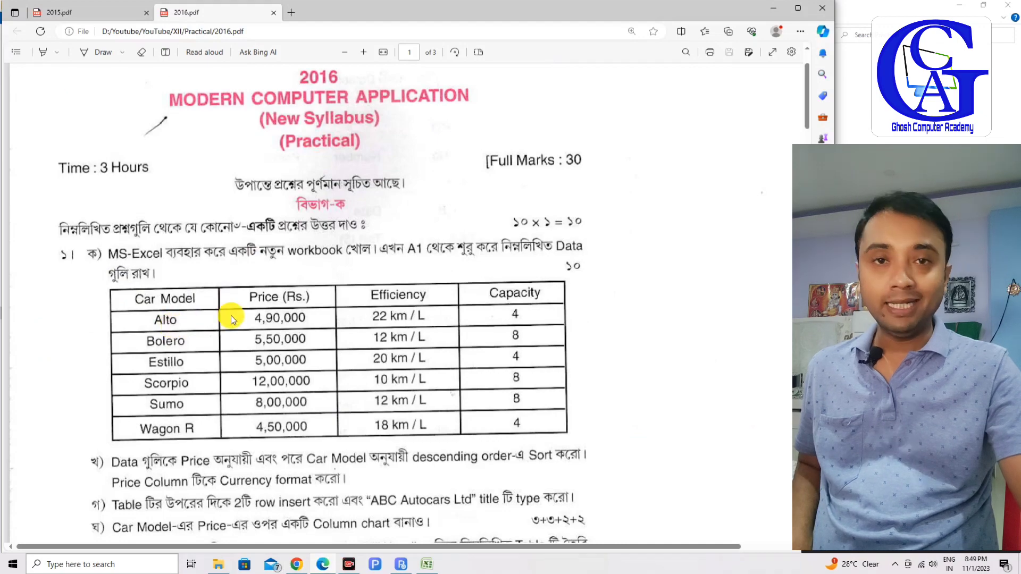
- Read the PDF's Electricity Bill table and Remarks conditions, then return to the YouTube playlists
scroll(235, 315, down, 2)
scroll(327, 192, up, 2)
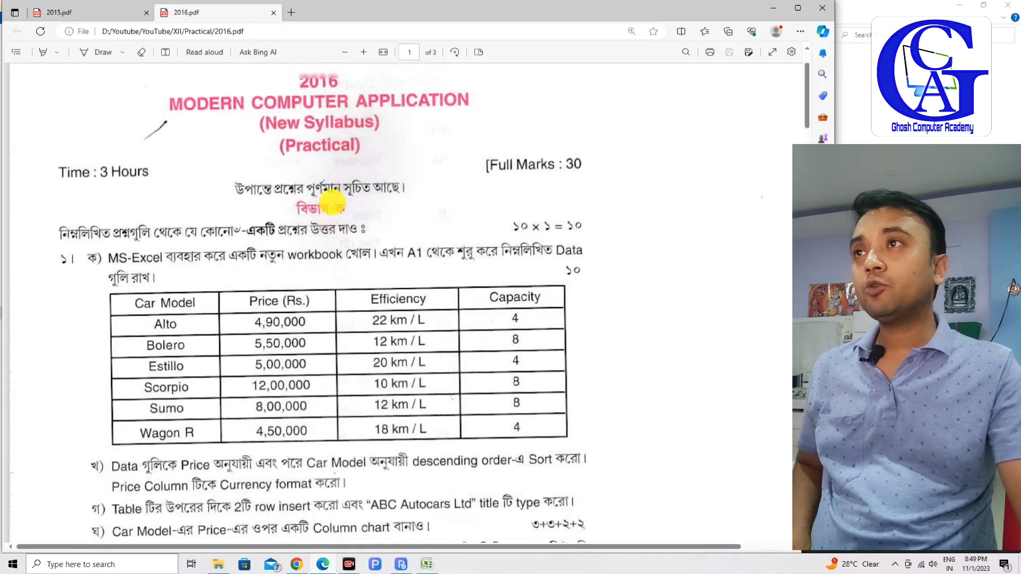
scroll(330, 213, down, 2)
scroll(351, 175, down, 3)
scroll(231, 348, down, 2)
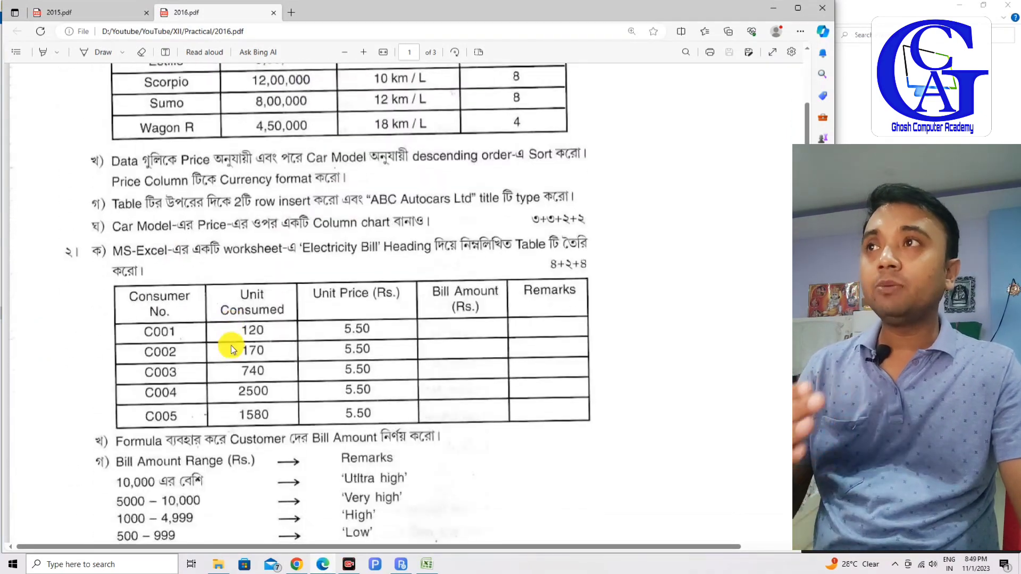
scroll(231, 346, down, 2)
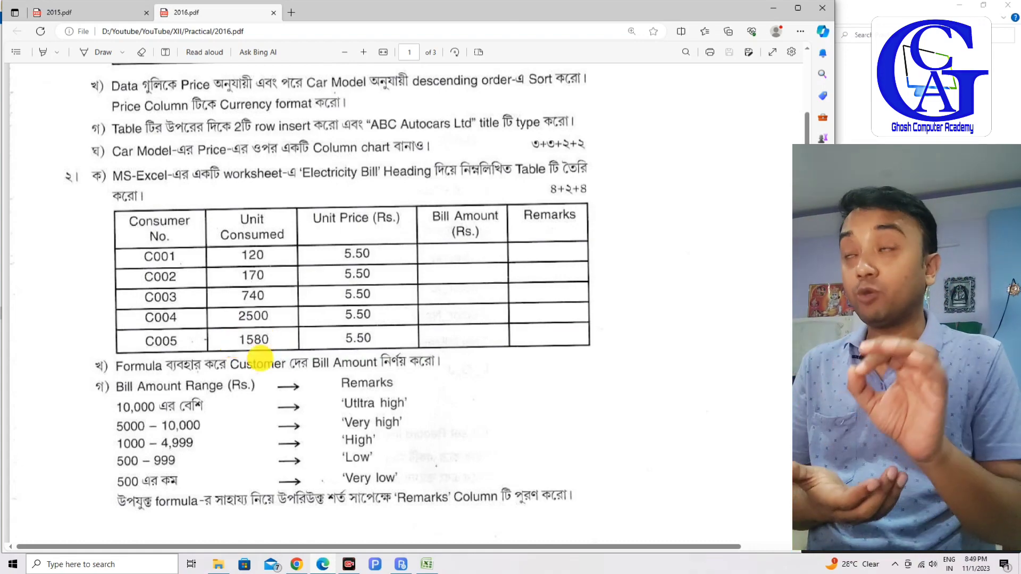
click(303, 563)
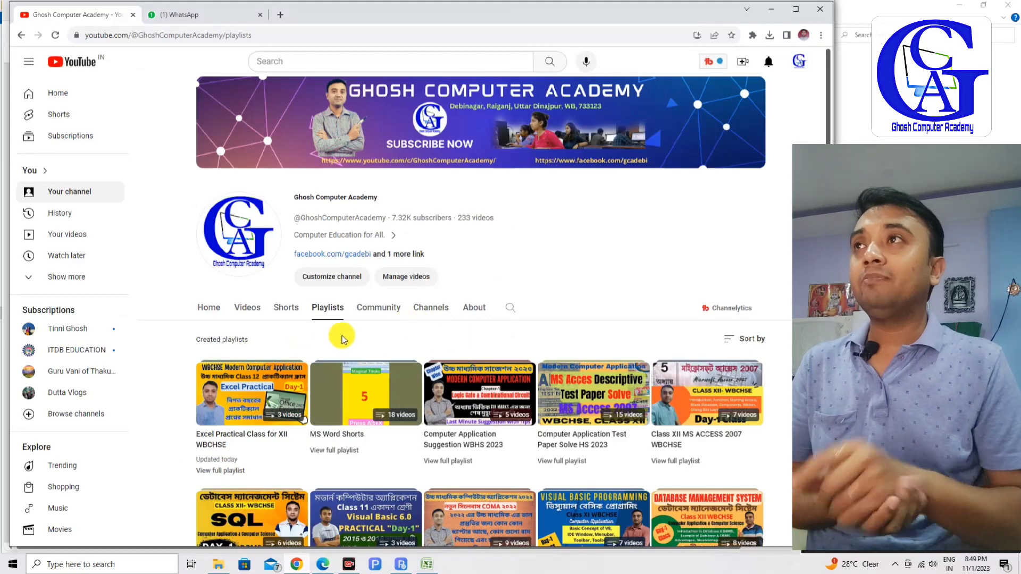
- Look through the channel's latest videos, then return to the 2016 paper PDF
click(255, 314)
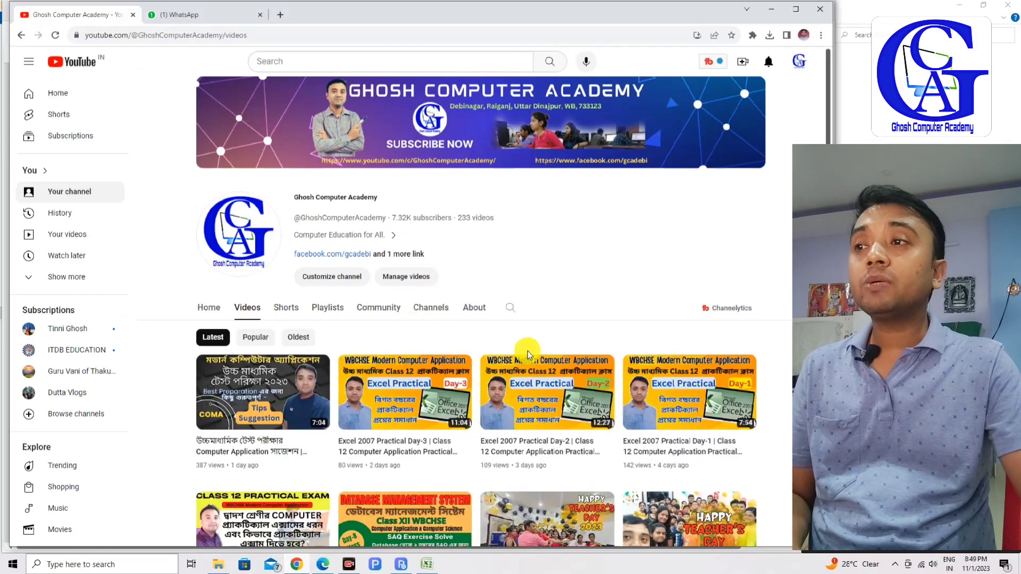
scroll(190, 474, down, 2)
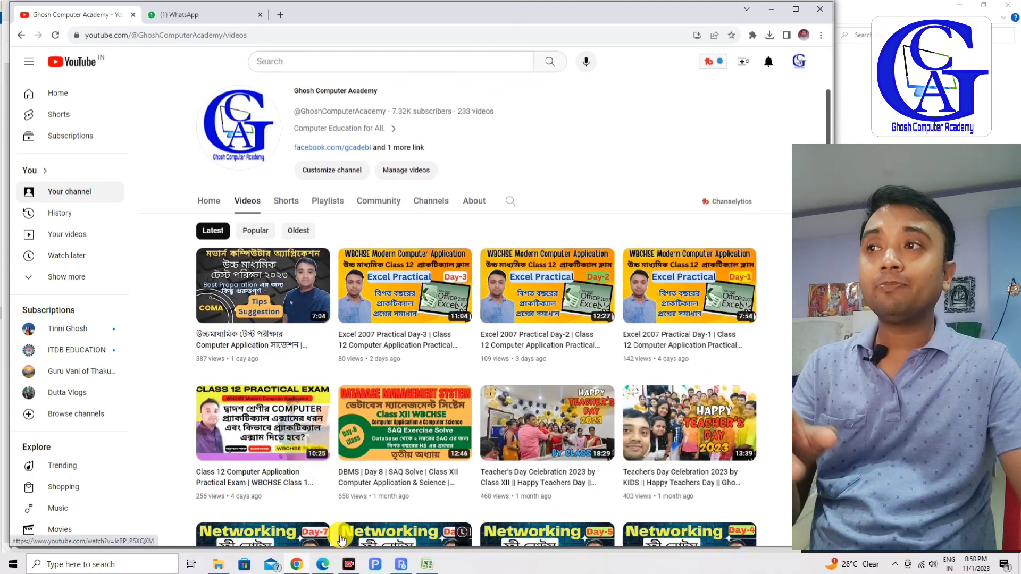
click(322, 564)
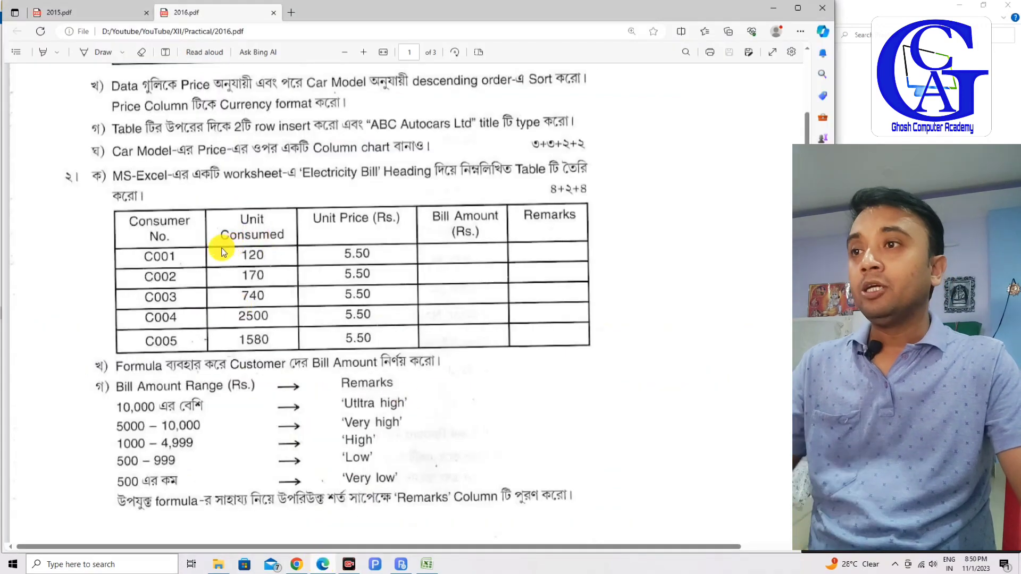
- Highlight the two-line Electricity Bill table instruction in the PDF
click(44, 55)
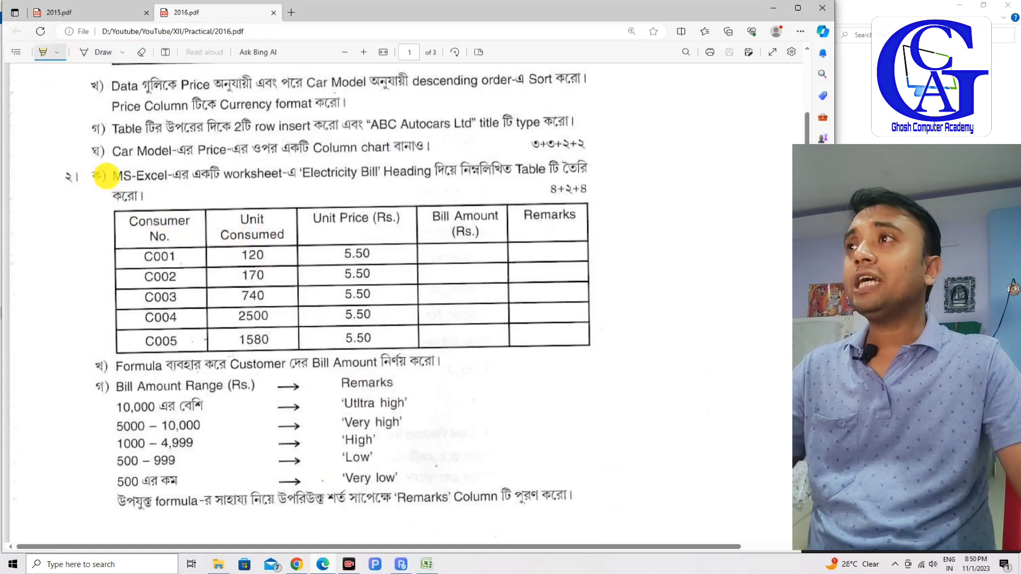
drag(105, 176, 586, 168)
drag(107, 195, 152, 197)
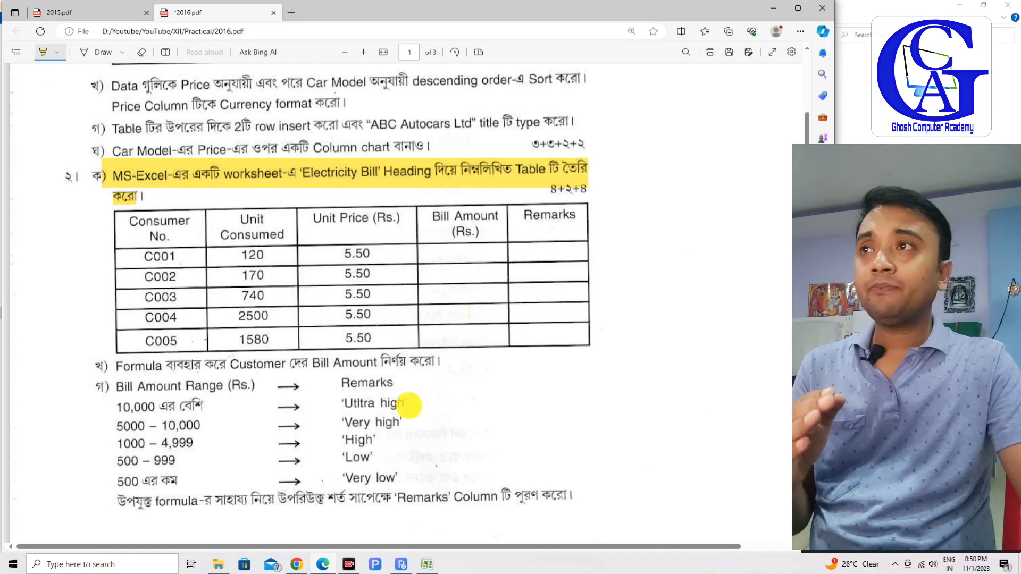
- Select cell A2 in Excel, then highlight 'Electricity Bill' again in the PDF
click(427, 565)
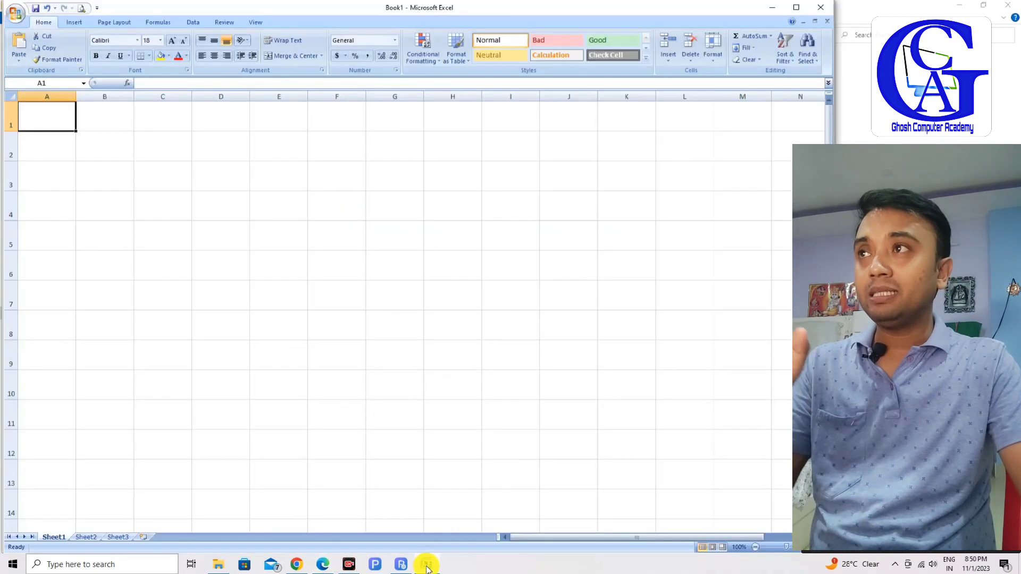
click(63, 145)
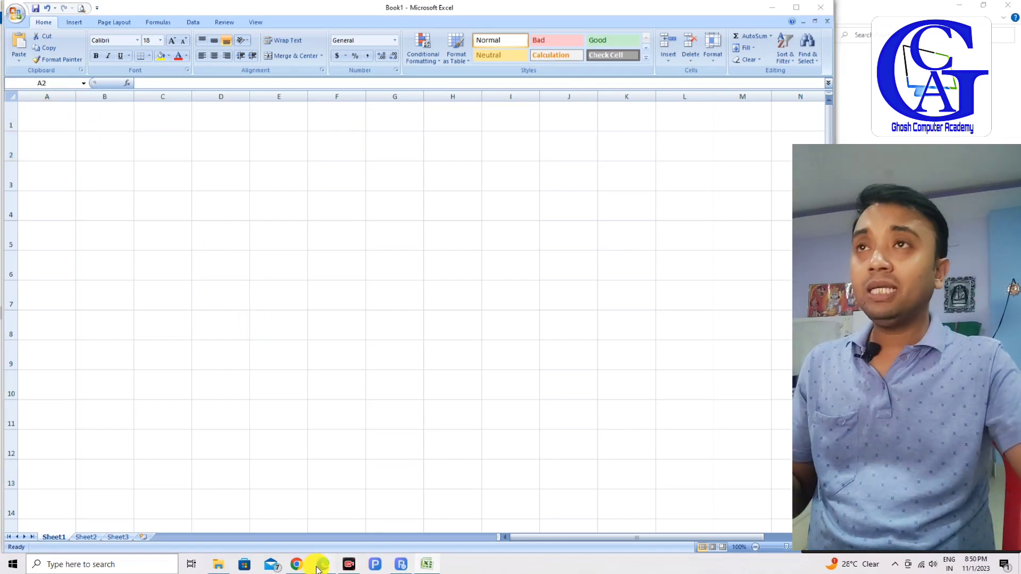
click(349, 564)
drag(360, 164, 382, 167)
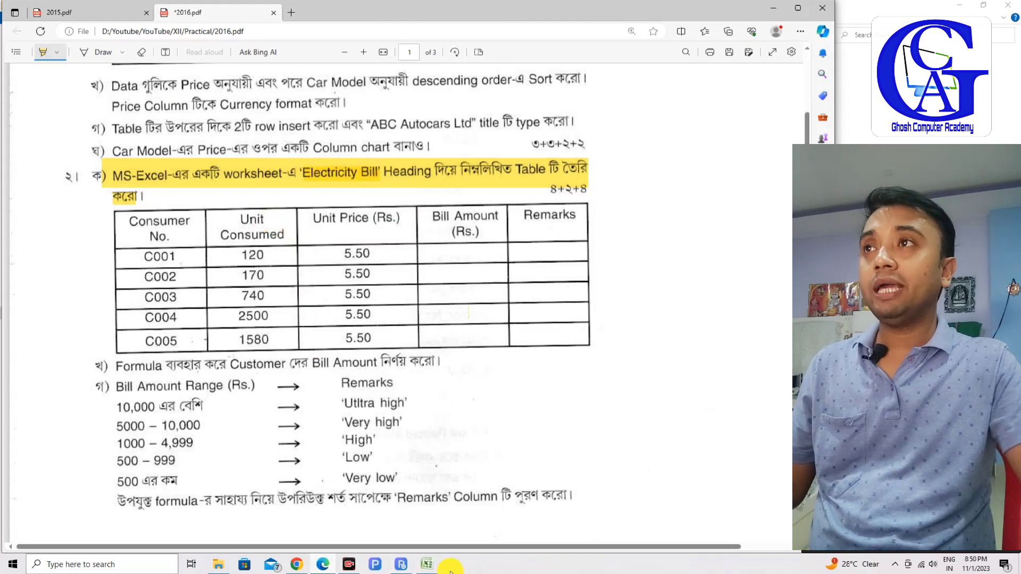
- Bring the blank Excel workbook Book1 back to the front
click(426, 565)
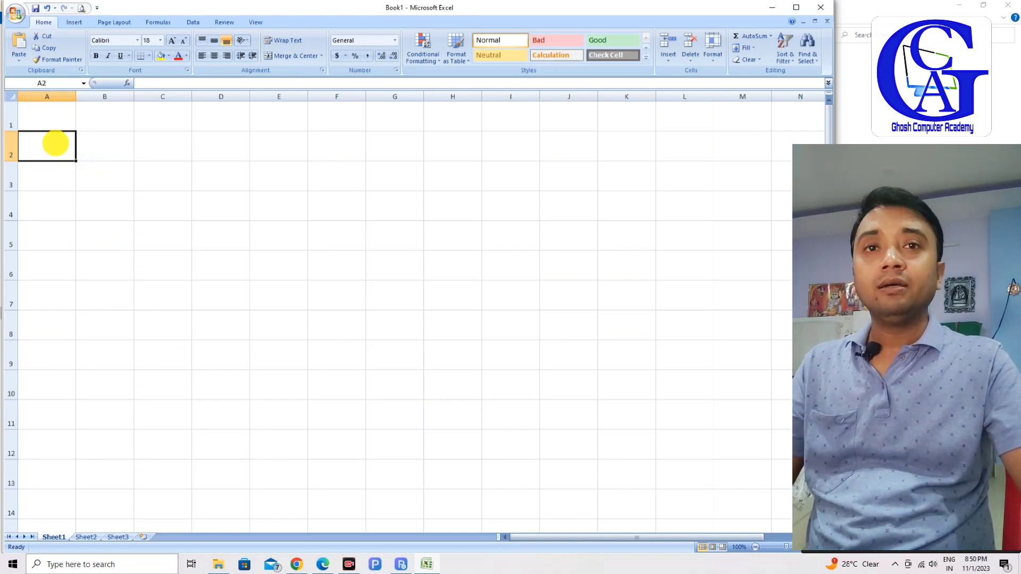
- Enter the two-line headings Consumer No. in A2 and Unit Consumed in B2
text(C)
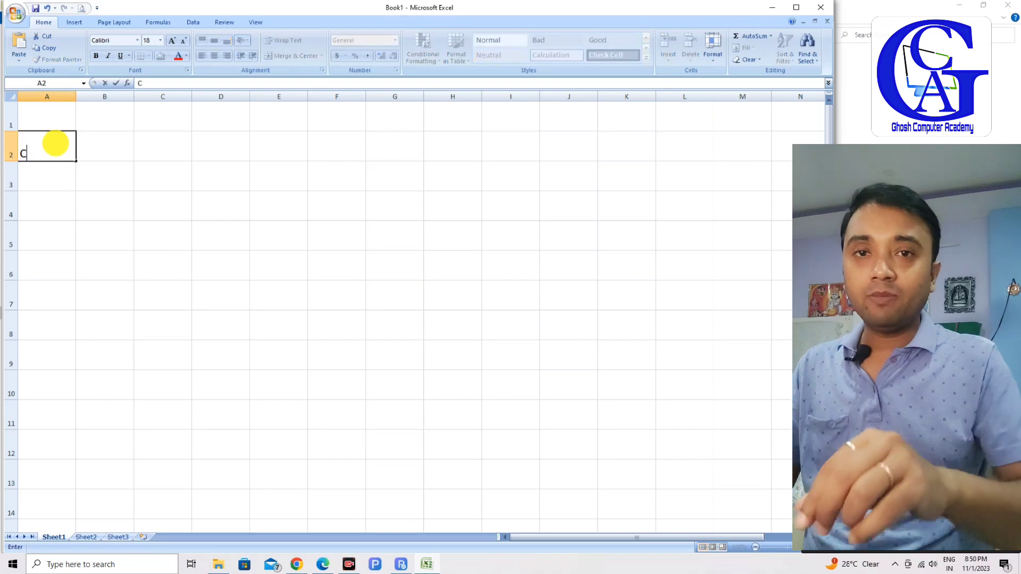
text(onsumer)
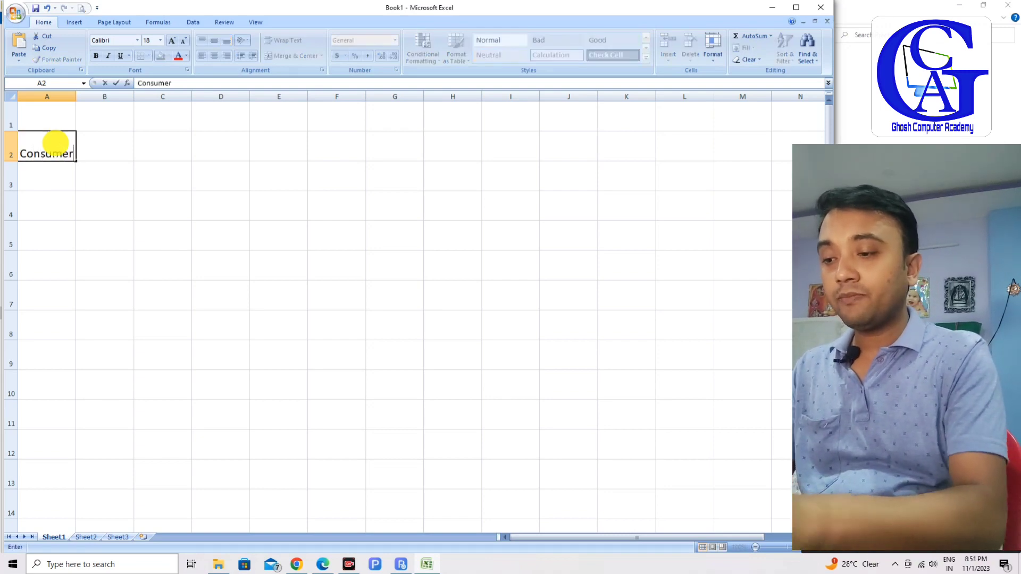
key(alt+Return)
text(No.)
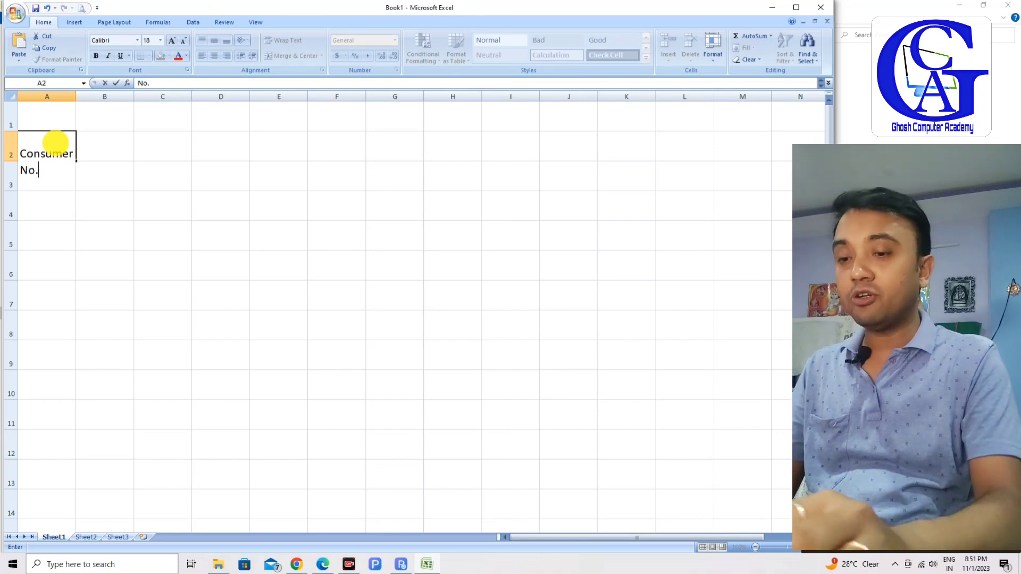
key(Tab)
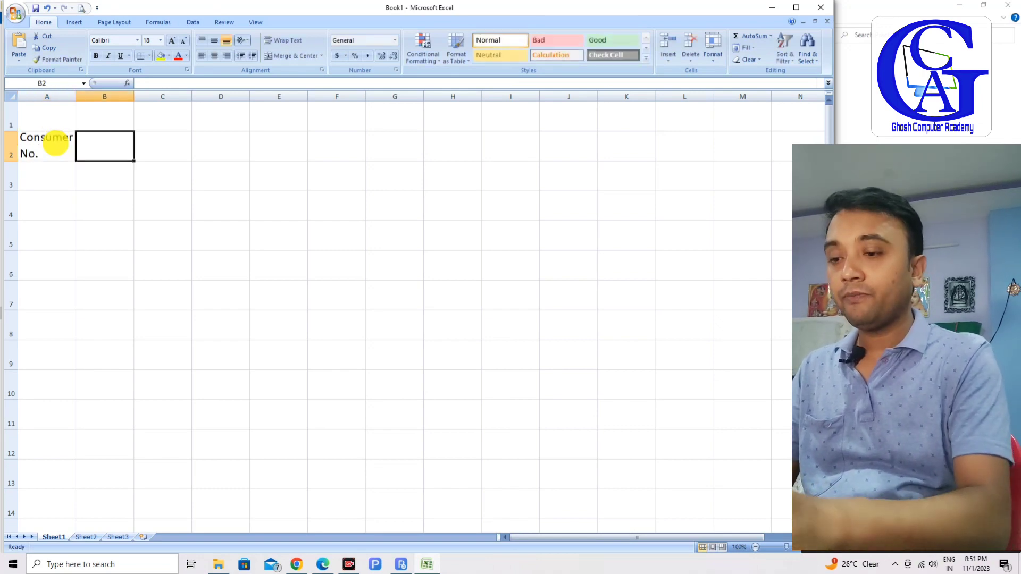
text(Unit)
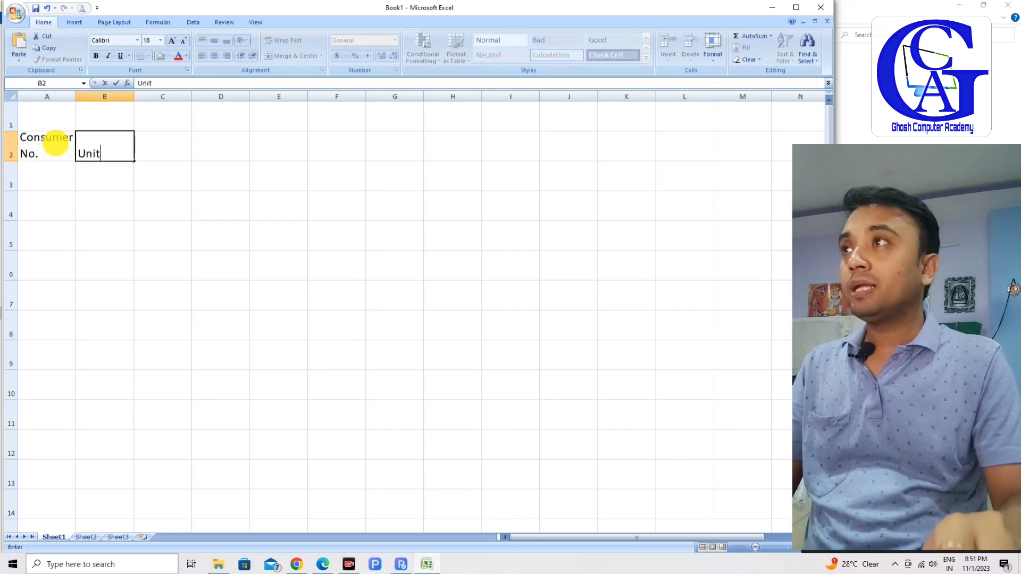
key(alt+Return)
text(Consum)
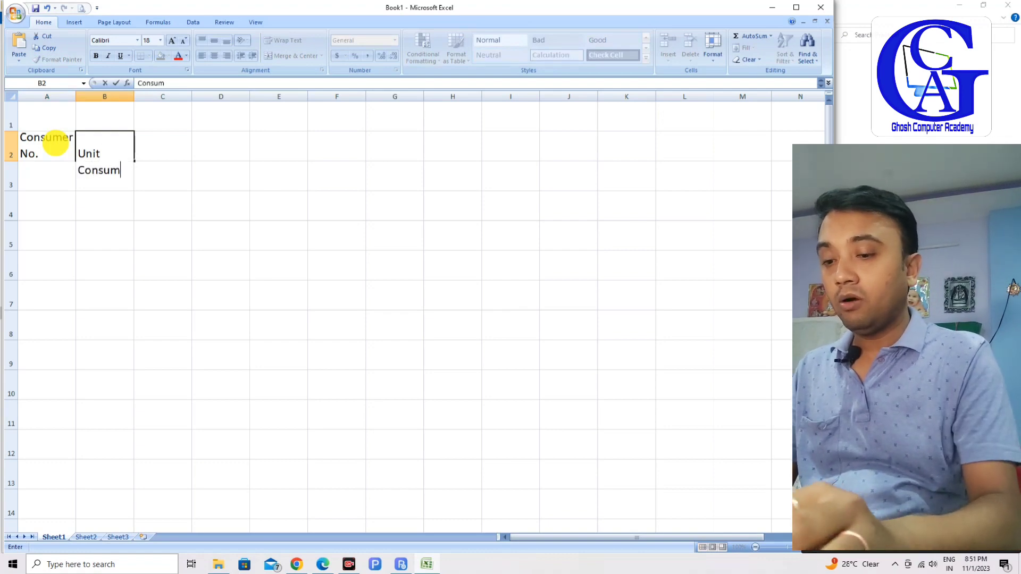
text(ed)
key(Tab)
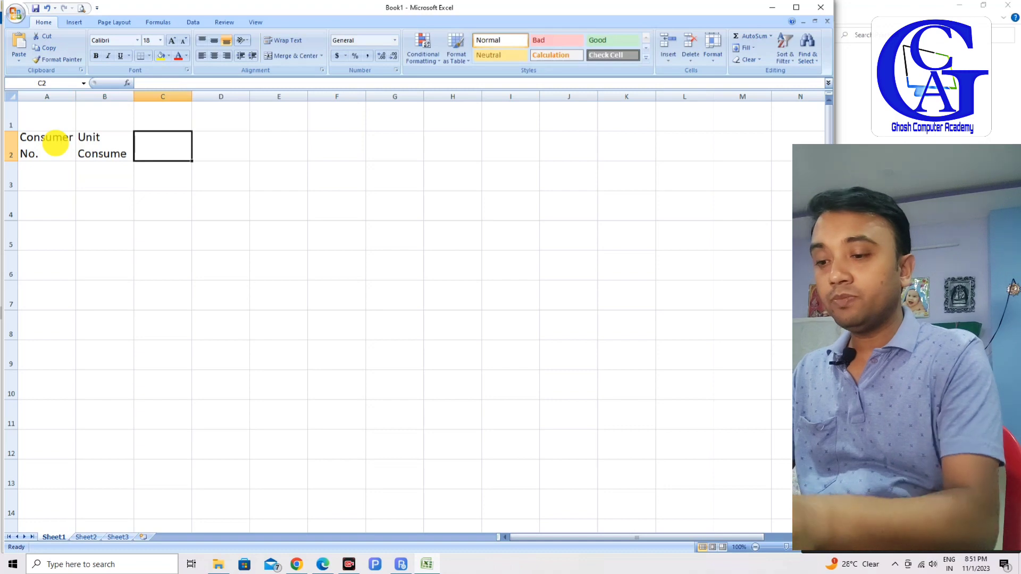
- Add headings Unit Price (Rs.) in C2, two-line Bill Amount (Rs.) in D2, and Remarks in E2
text(Unit Price (Rs.)
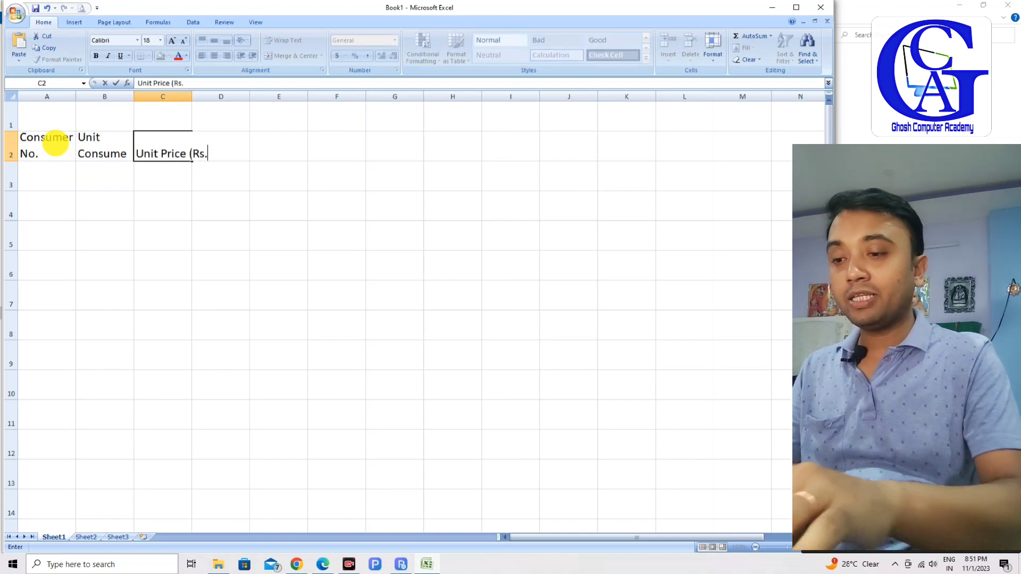
key(Tab)
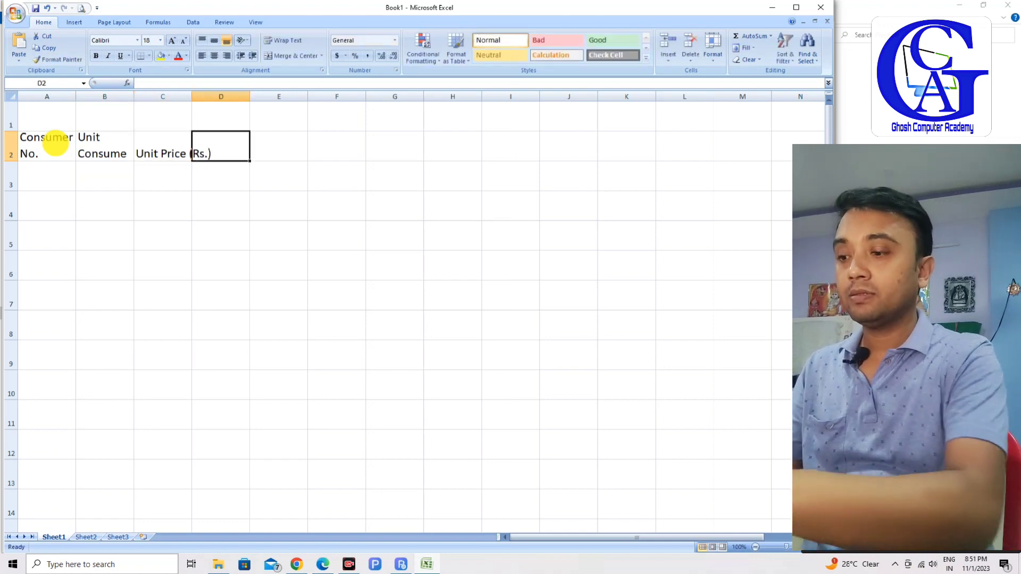
text(Bill Amount)
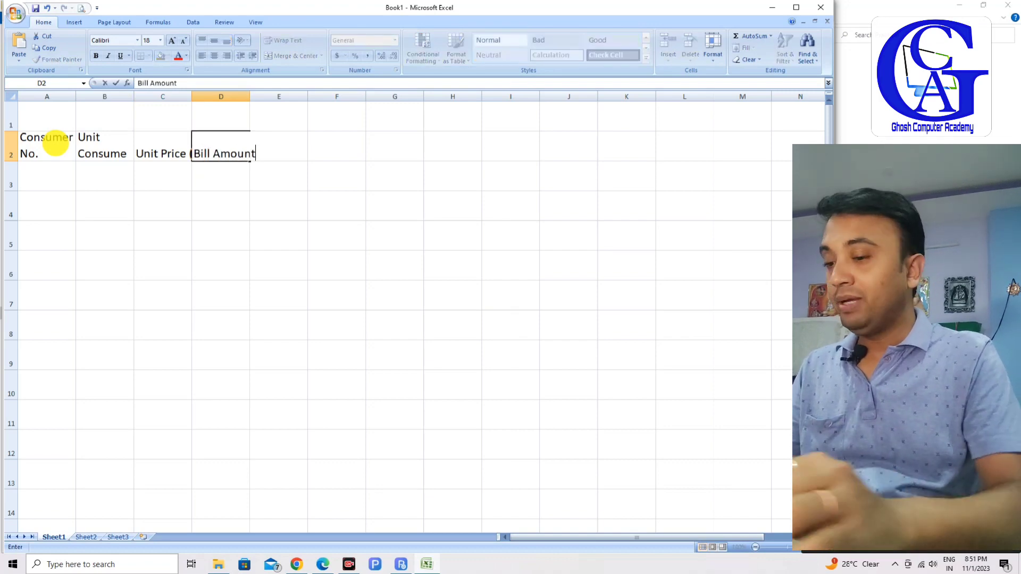
key(alt+Return)
text((Rs.)
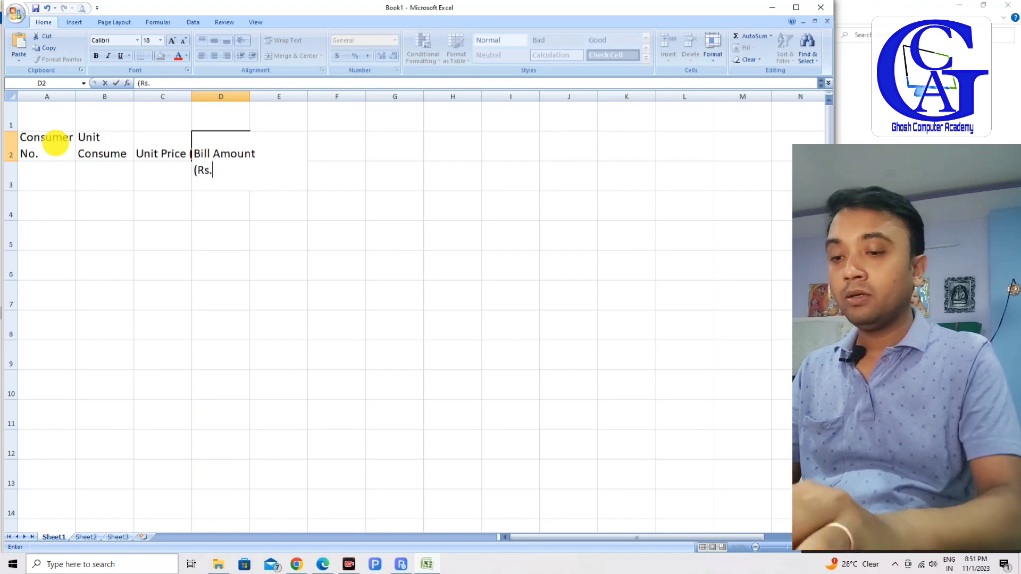
text())
key(Tab)
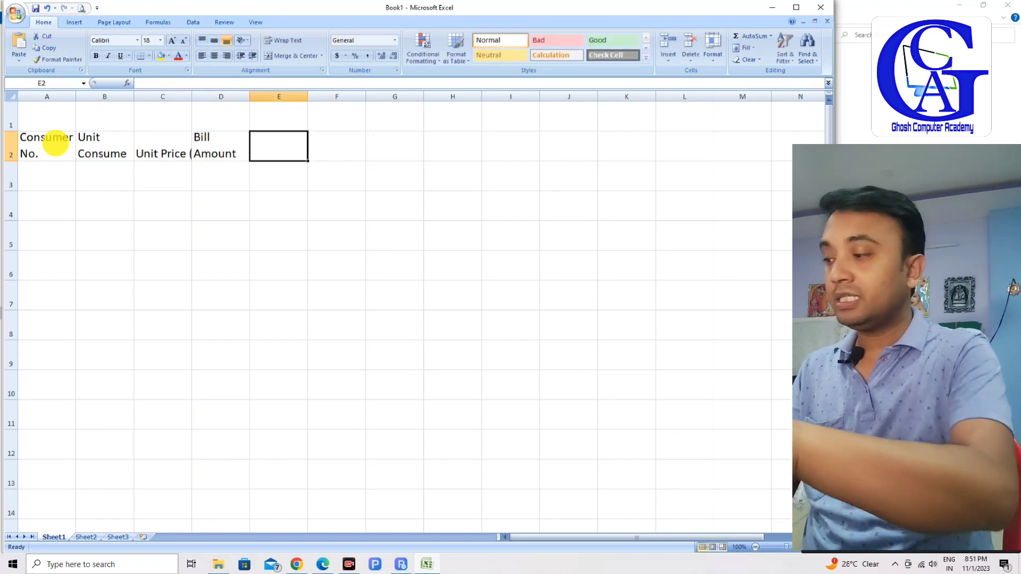
text(Remarks)
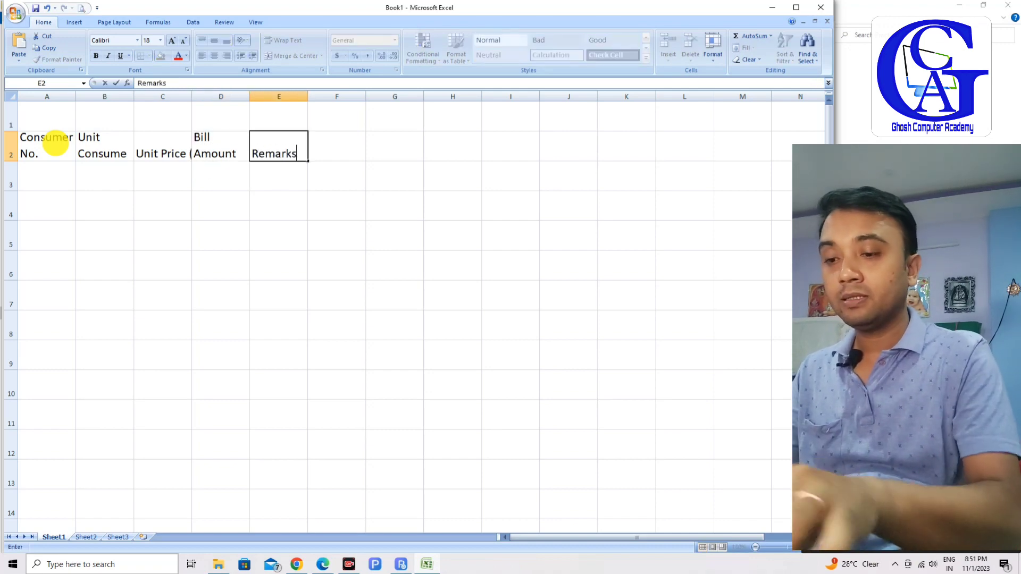
key(Tab)
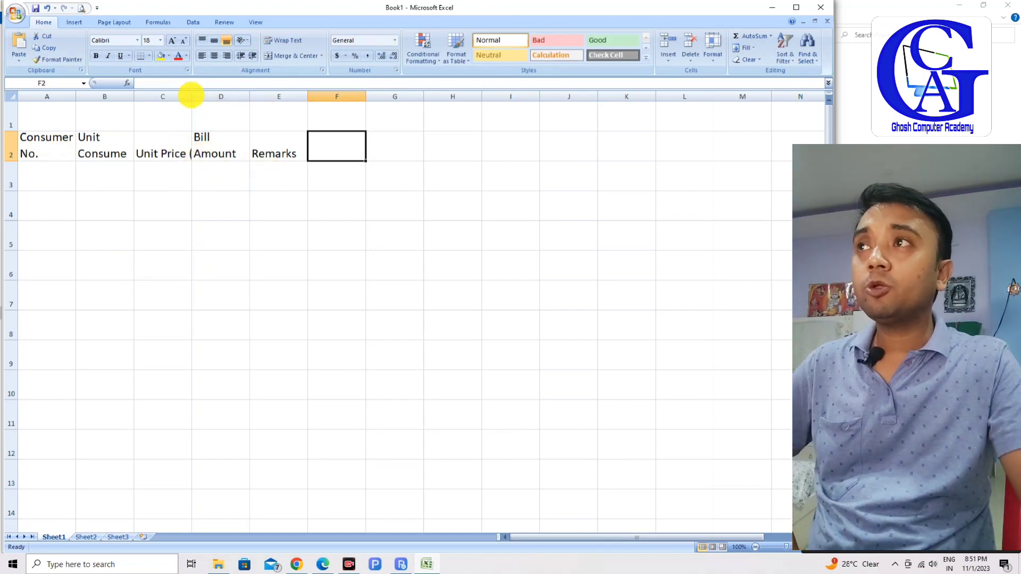
- Widen column C and center headers A2:E2 horizontally and vertically
drag(192, 96, 362, 97)
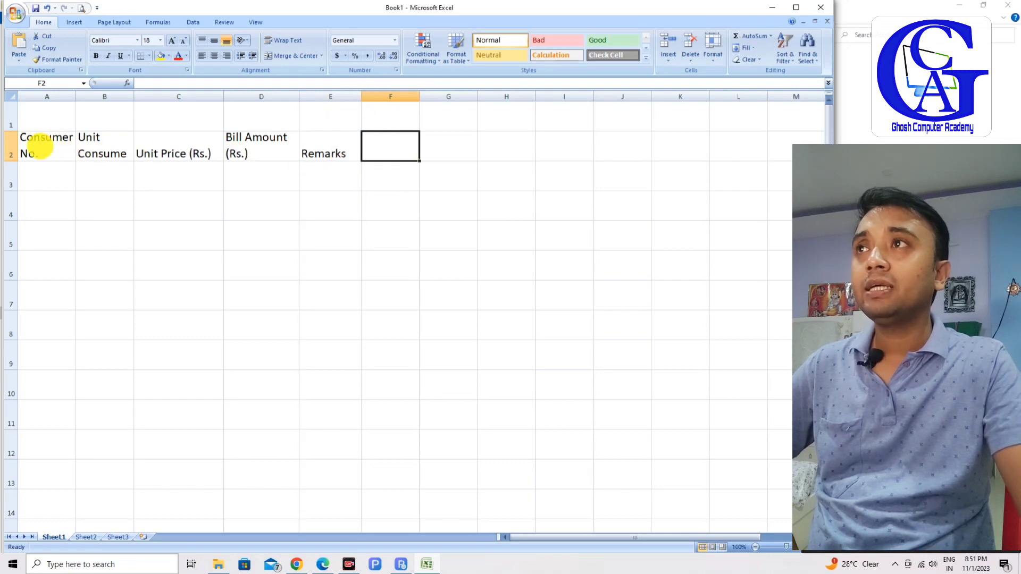
drag(40, 146, 319, 144)
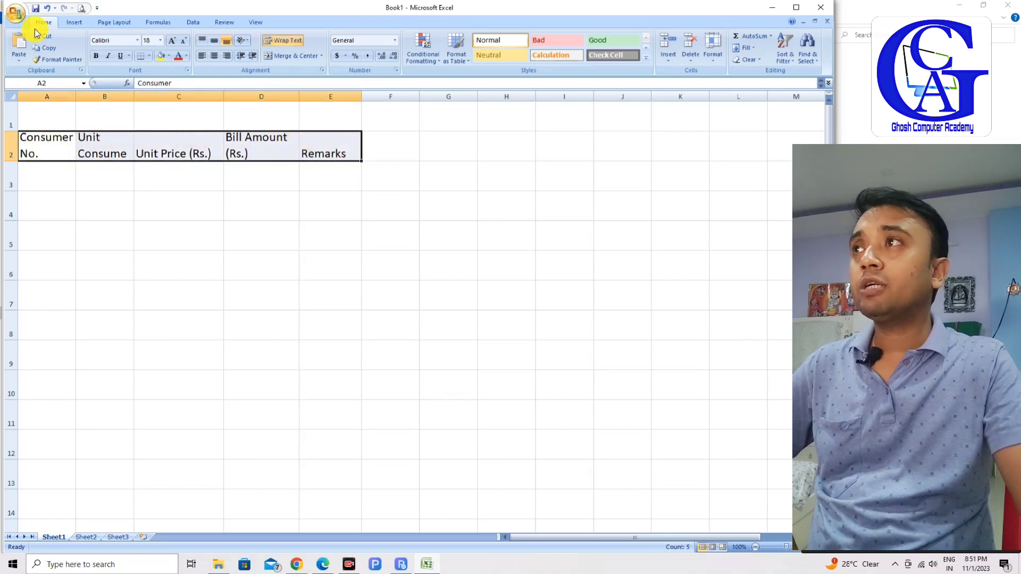
click(214, 56)
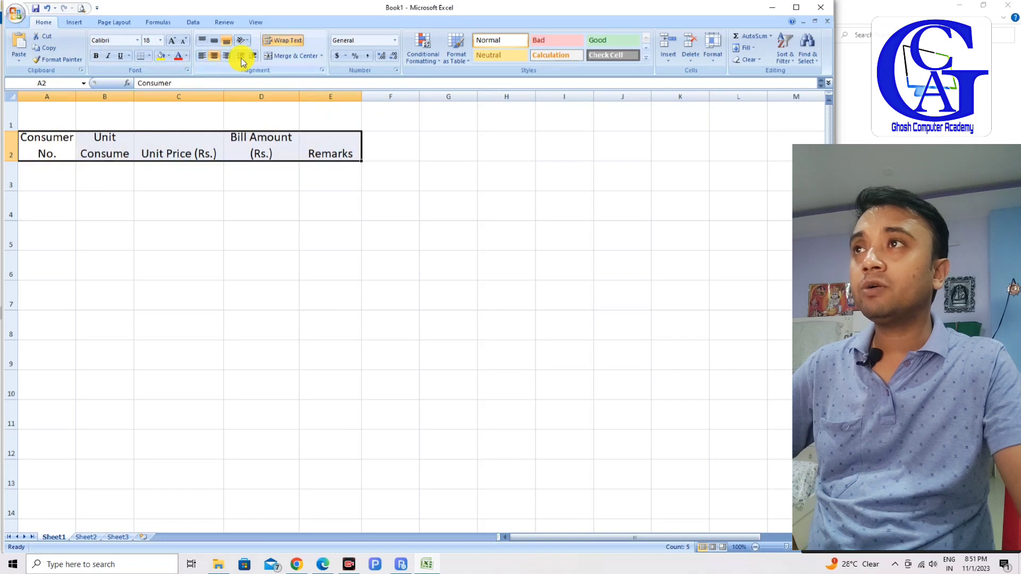
click(215, 48)
click(242, 207)
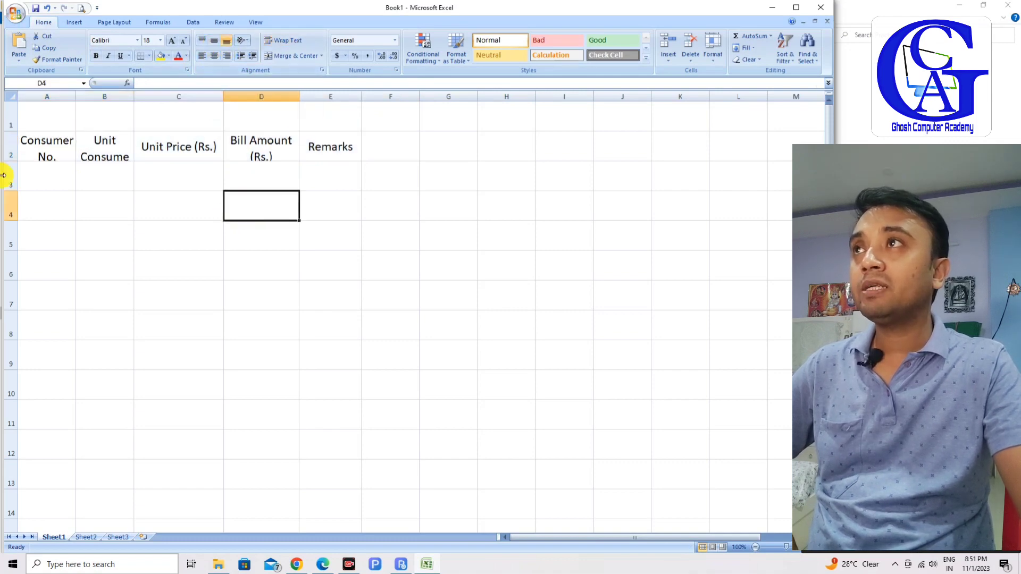
- Make row 2 taller and widen column A for the Consumer No. heading
drag(10, 162, 10, 169)
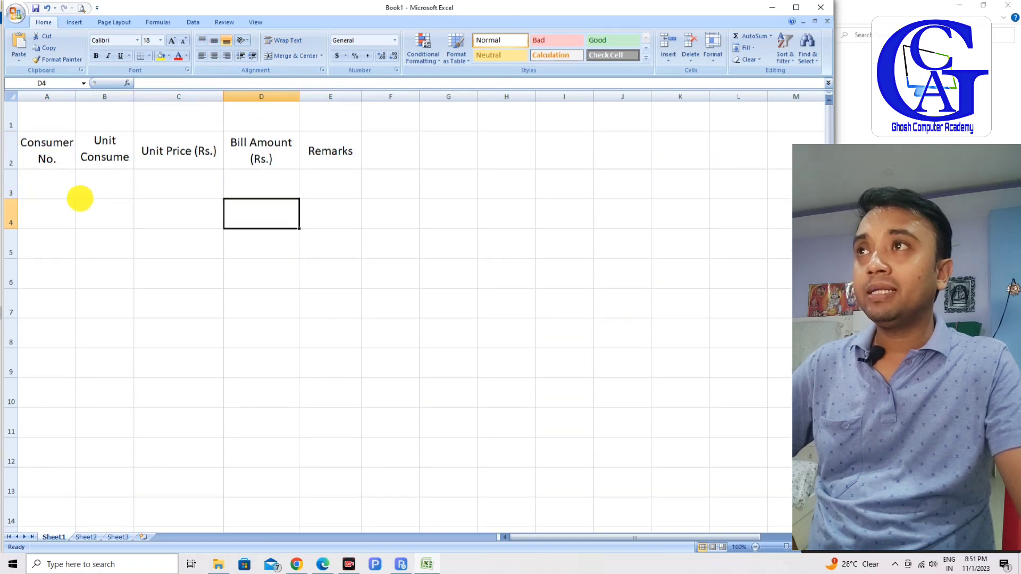
click(51, 188)
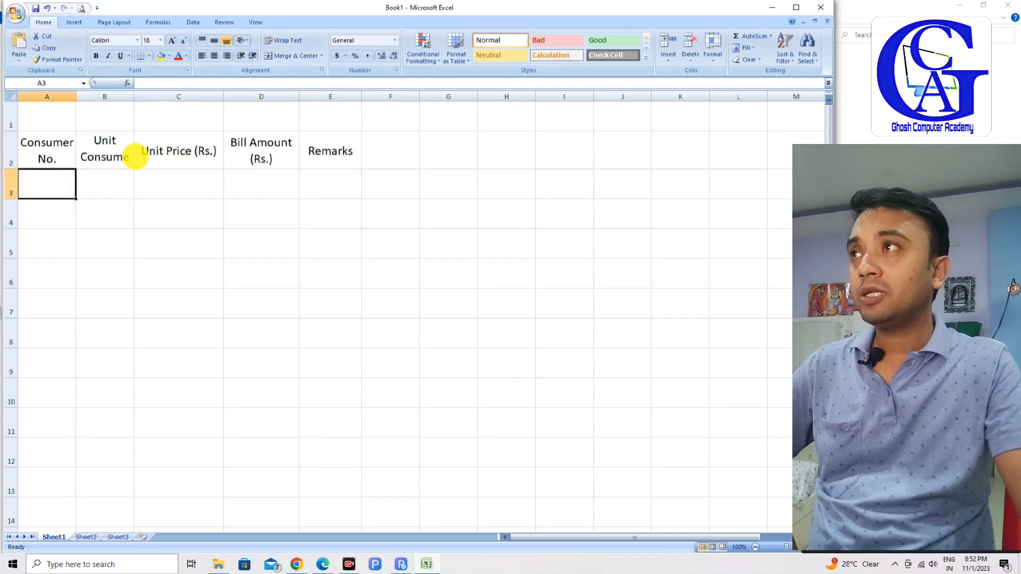
drag(76, 97, 85, 97)
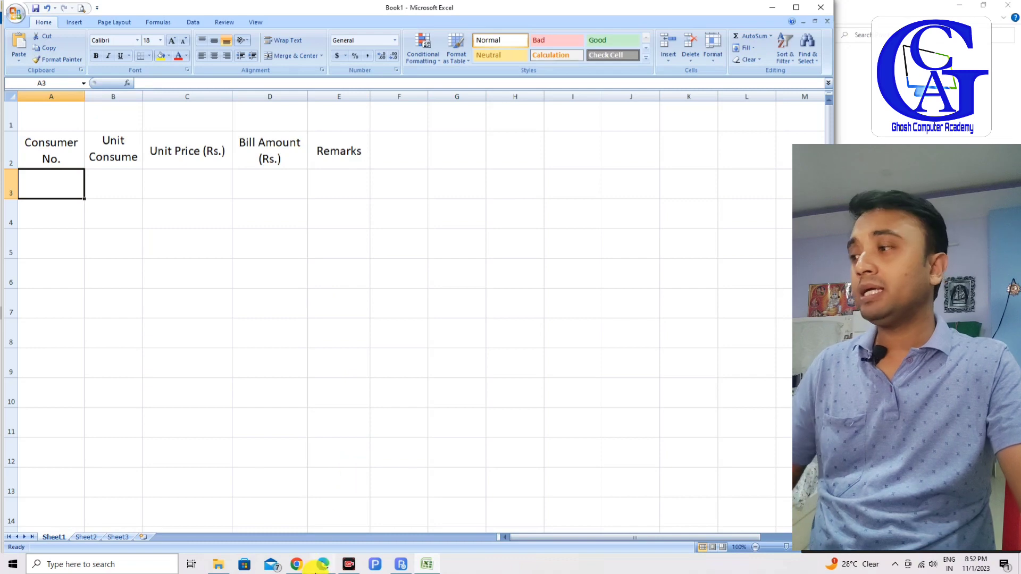
- Check the question's table, then enter C001, C002, C003, C004, C005 in A3:A7
key(alt+Tab)
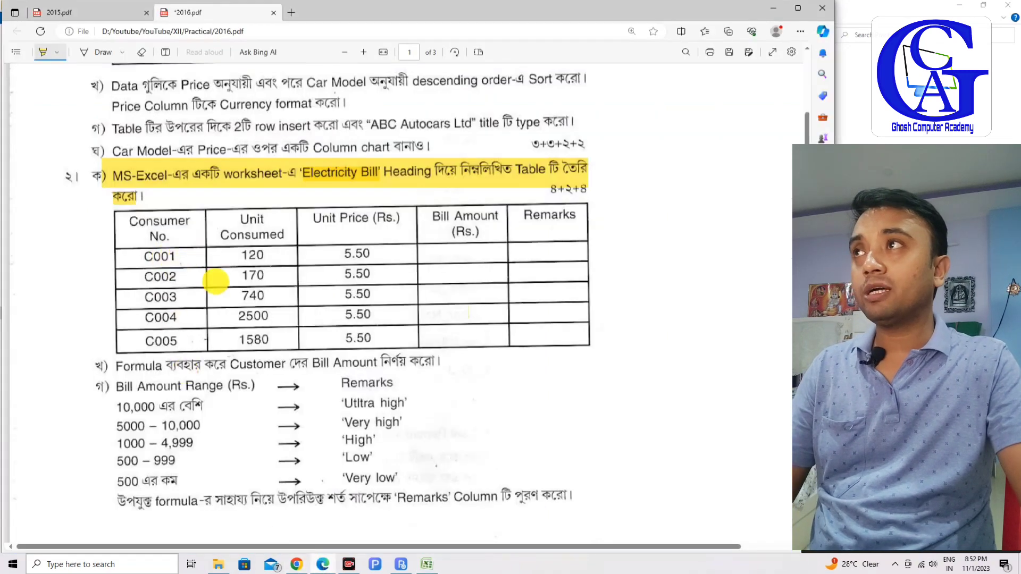
click(426, 565)
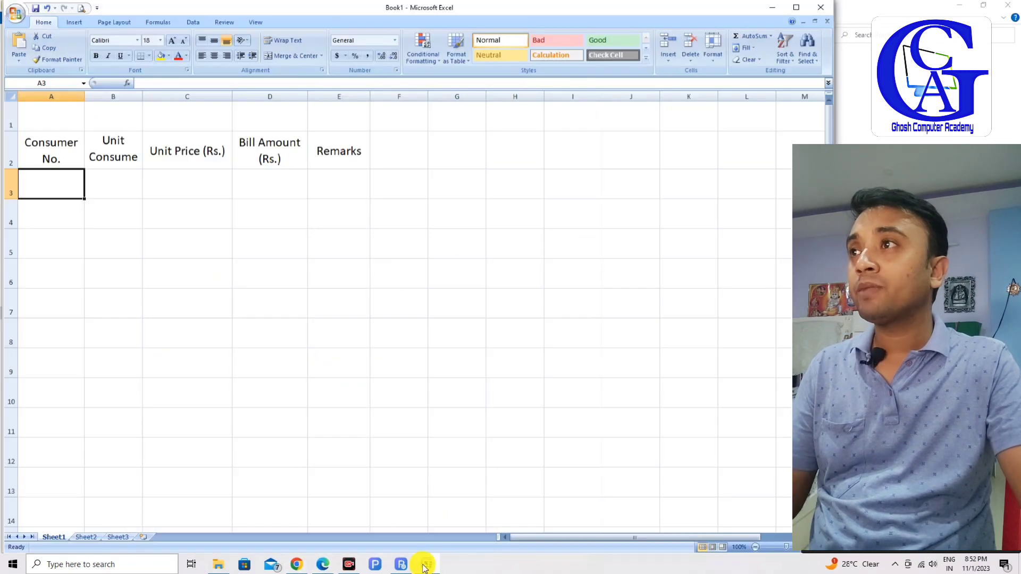
text(C001)
key(Return)
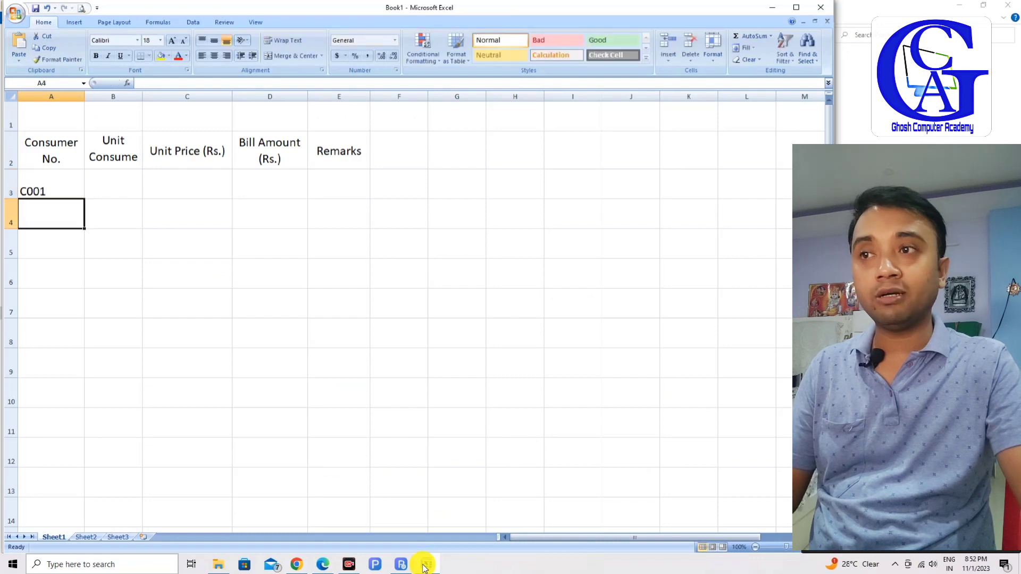
text(C002)
key(Return)
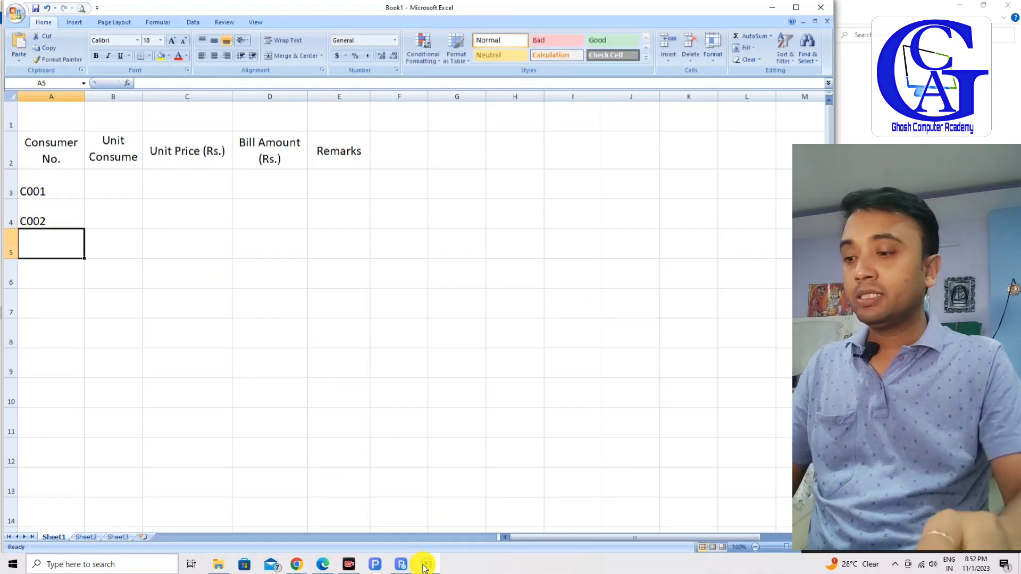
text(C00)
key(Return)
text(C00)
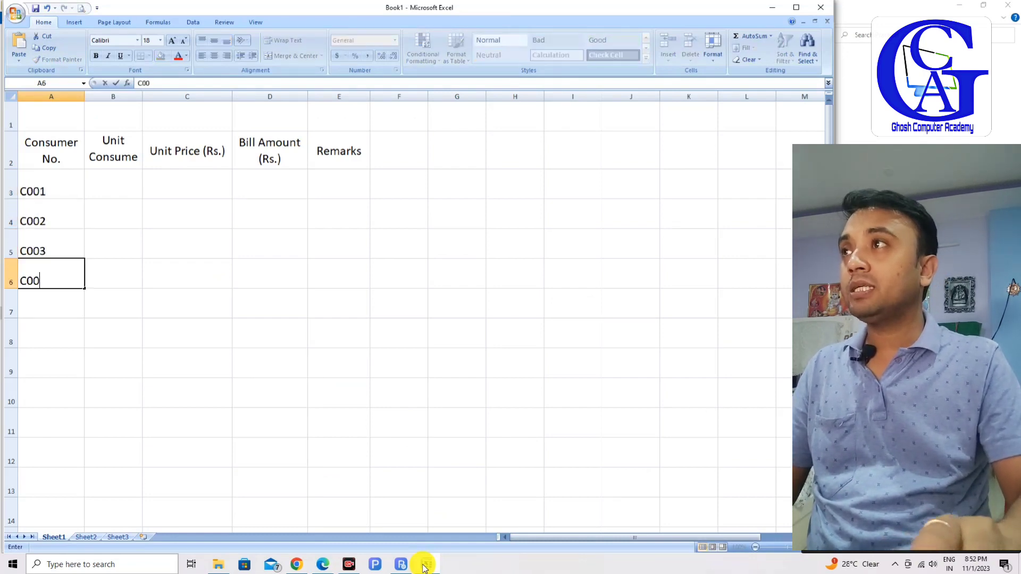
key(Return)
text(C0)
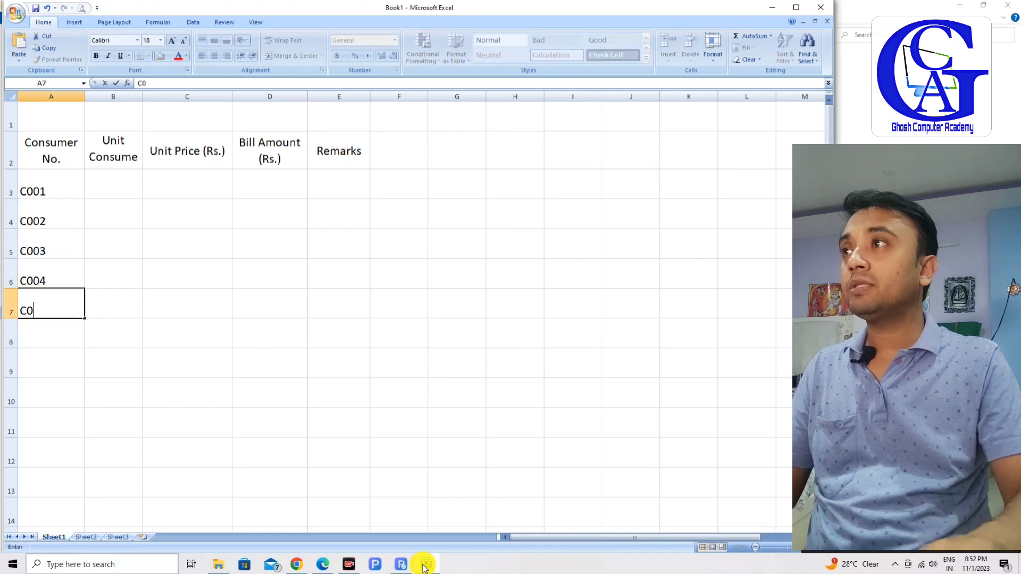
key(Tab)
key(Up)
key(Up)
key(Up)
key(Up)
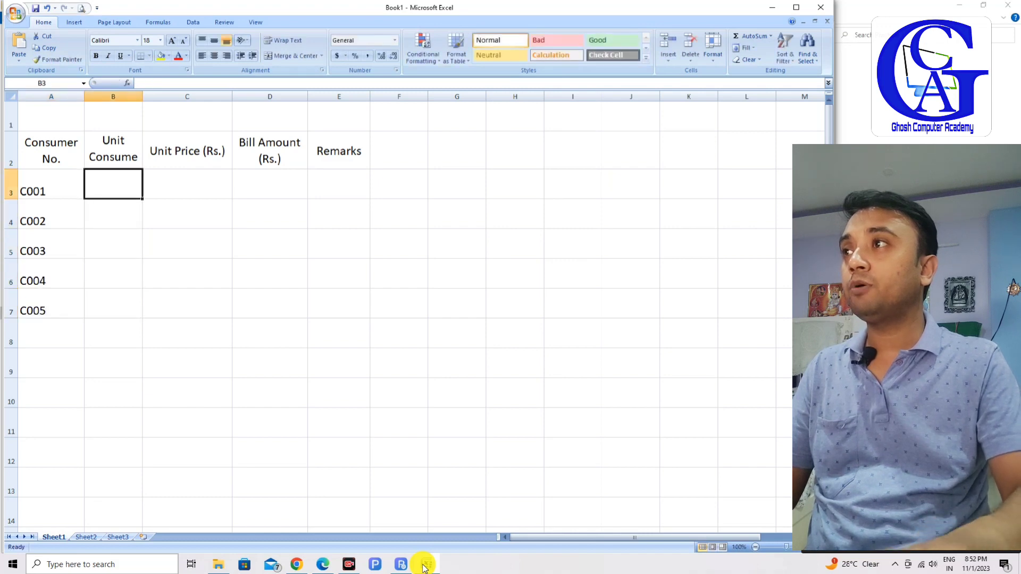
- Widen column B and enter units 120, 170, 740, 2500 and 1580 in B3:B7
drag(143, 97, 162, 102)
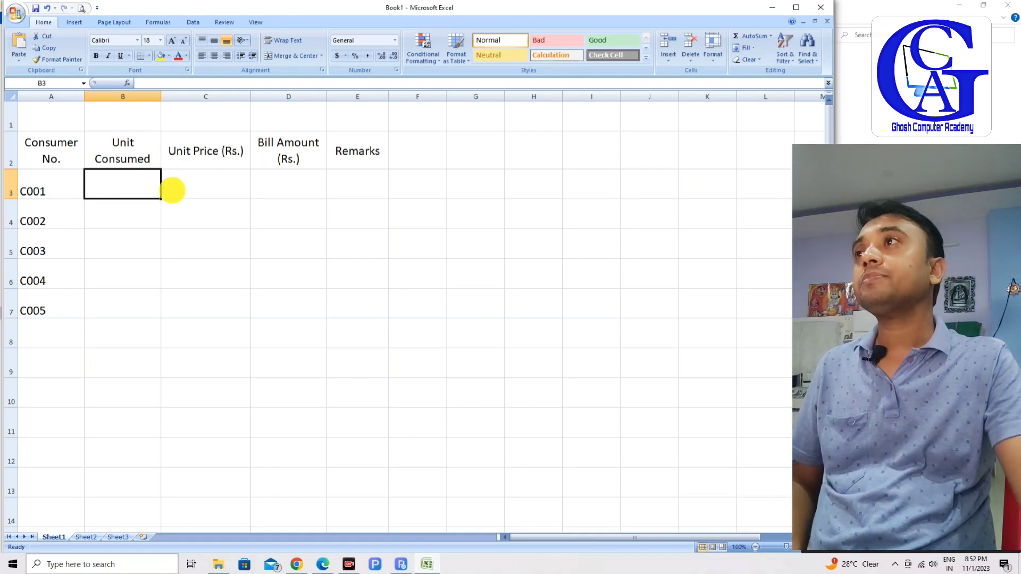
text(120)
key(Return)
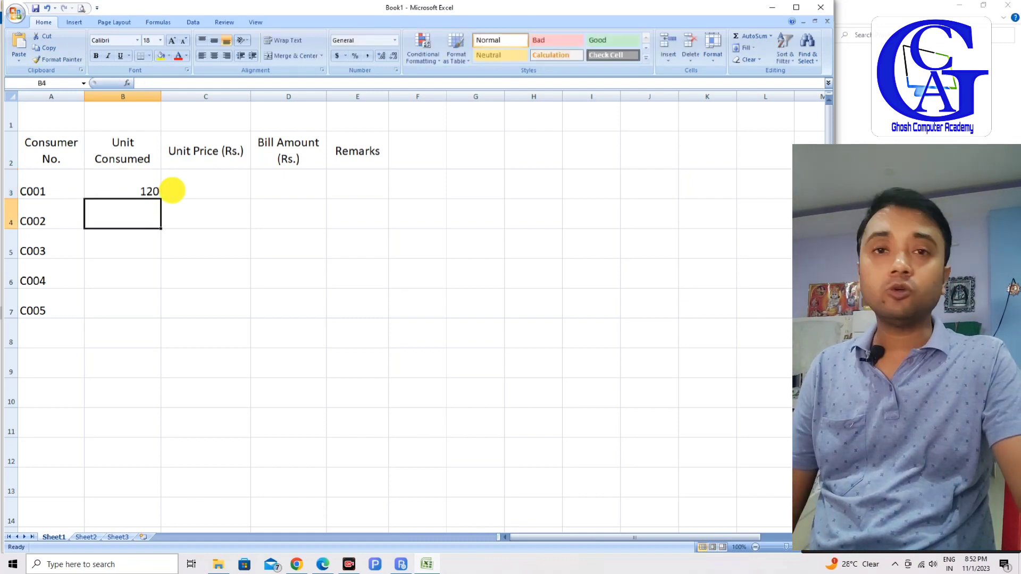
text(170)
key(Return)
text(740)
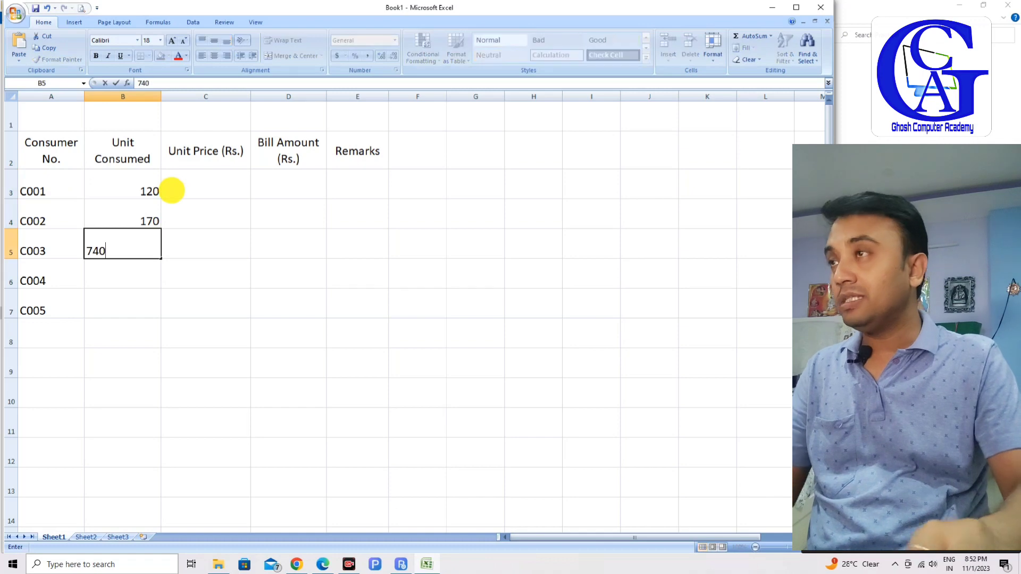
key(Return)
text(2500)
key(Return)
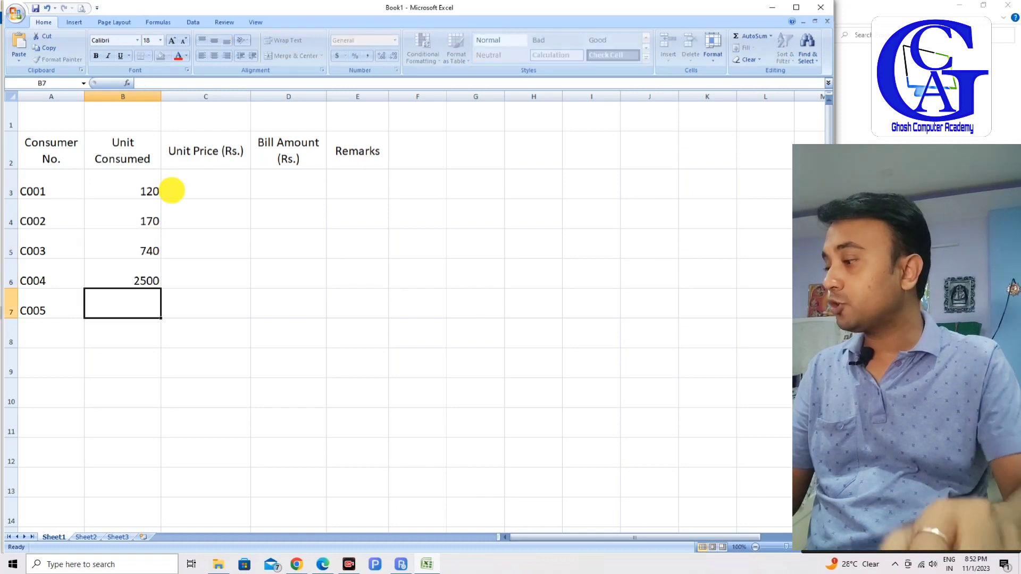
text(1580)
key(Tab)
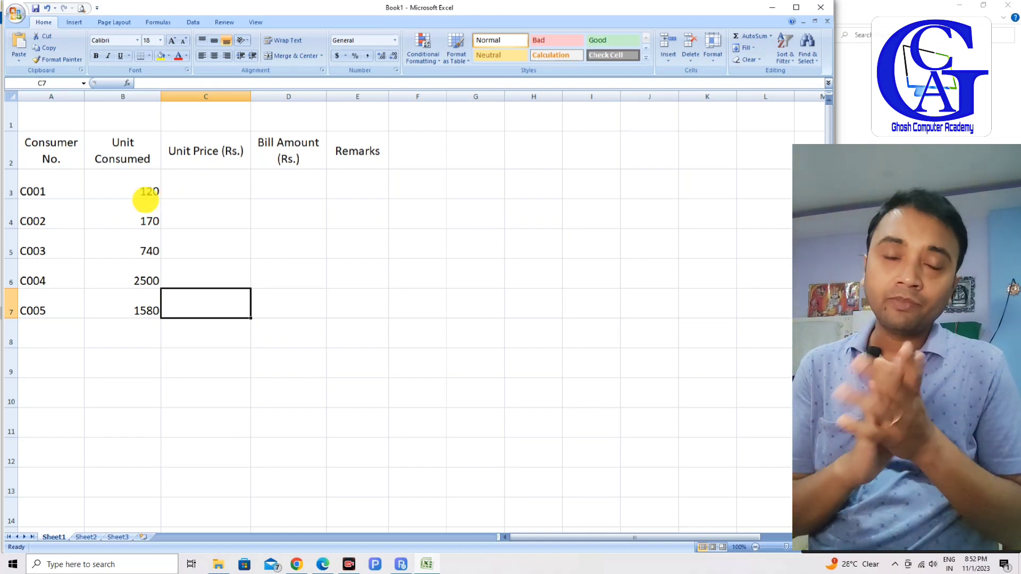
- Enter a unit price of 5.5 in cells C3 through C7 for all five consumers
click(221, 191)
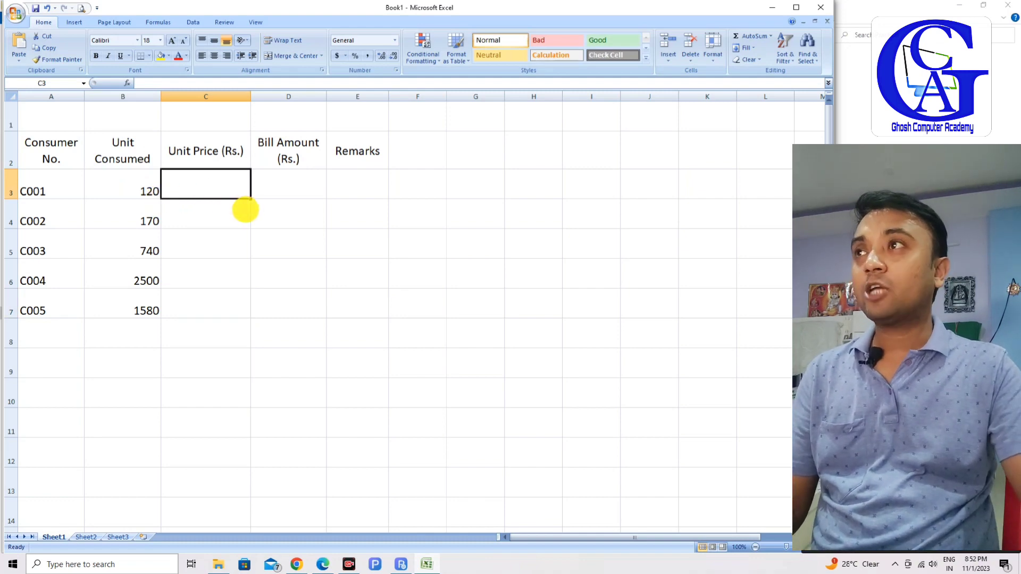
text(5.50)
key(Return)
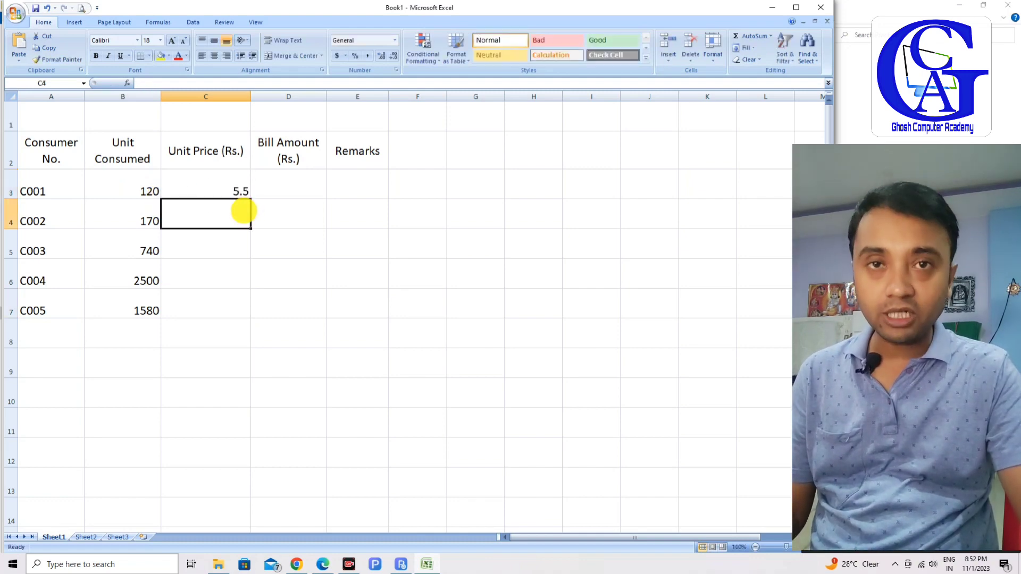
text(5.5)
key(Return)
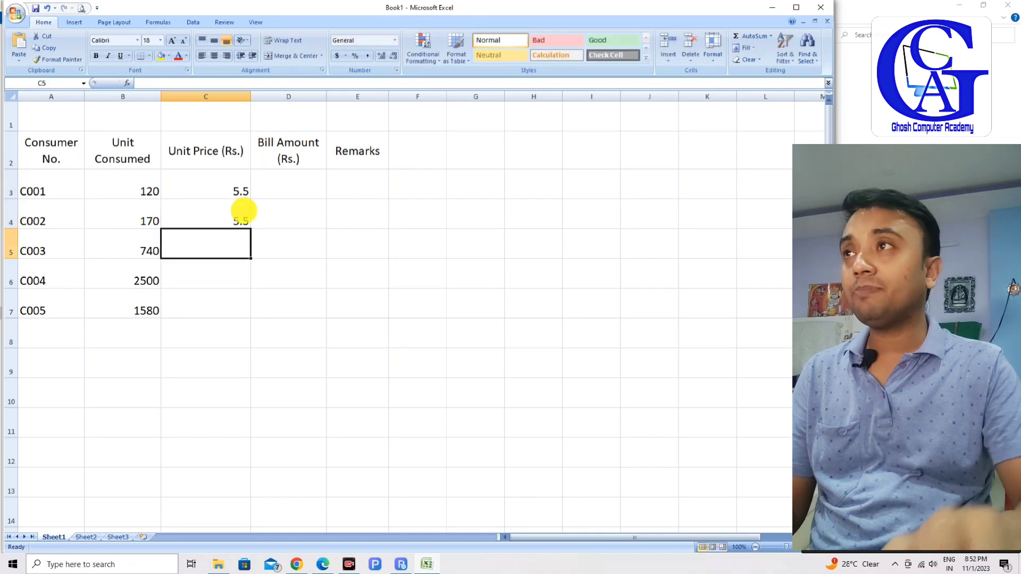
text(5.50)
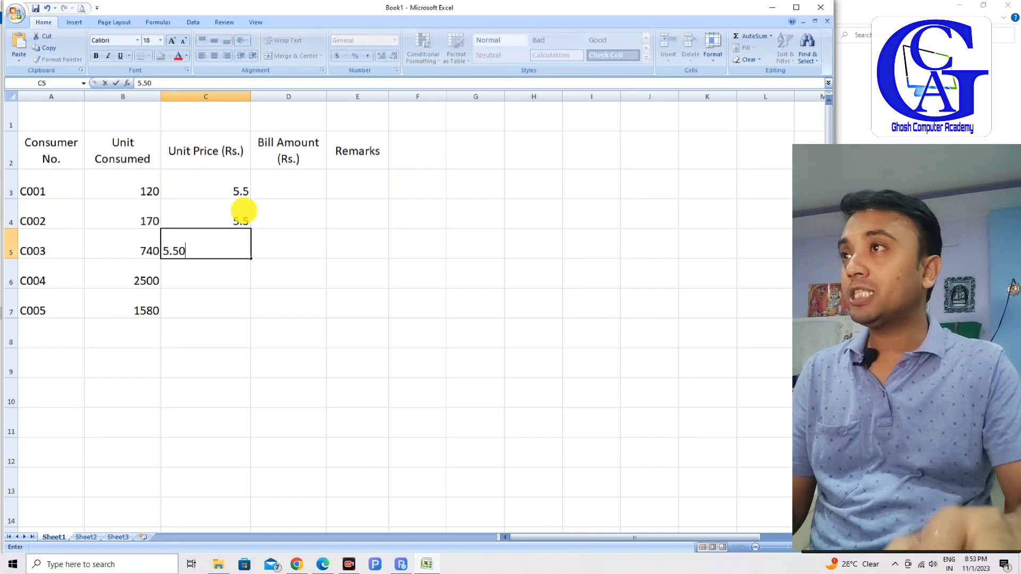
key(Return)
text(5.5)
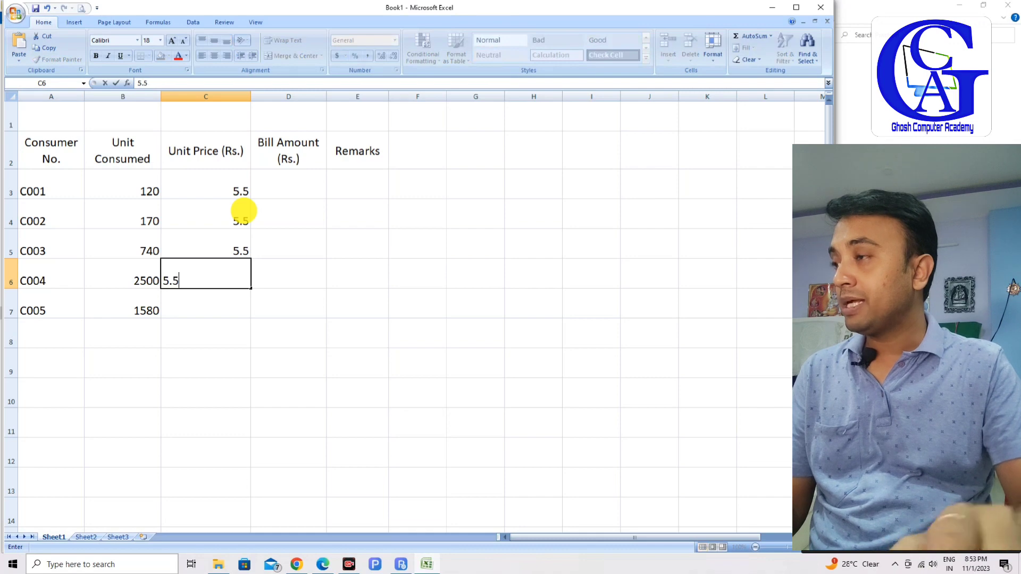
key(Return)
text(5.5)
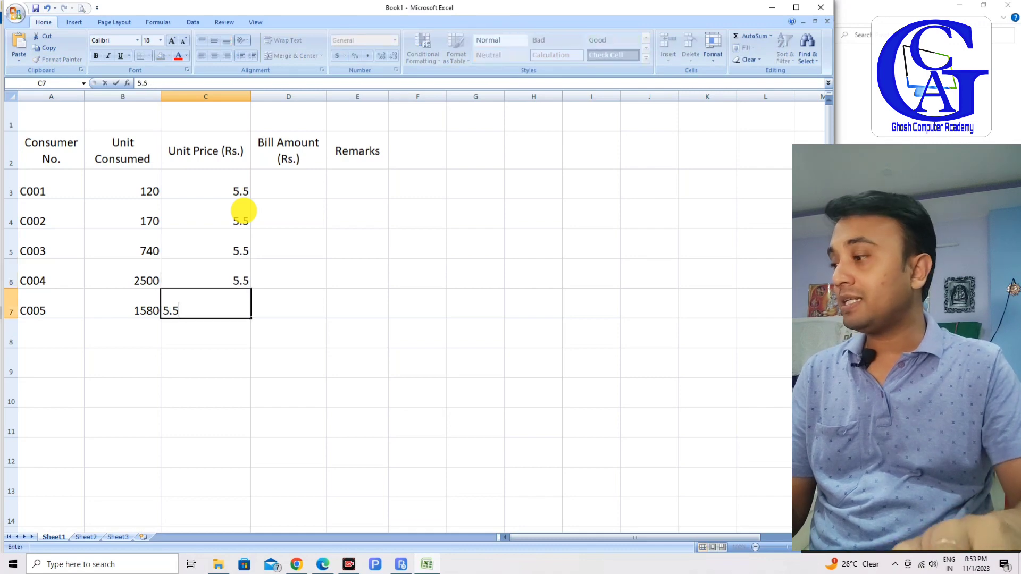
key(Tab)
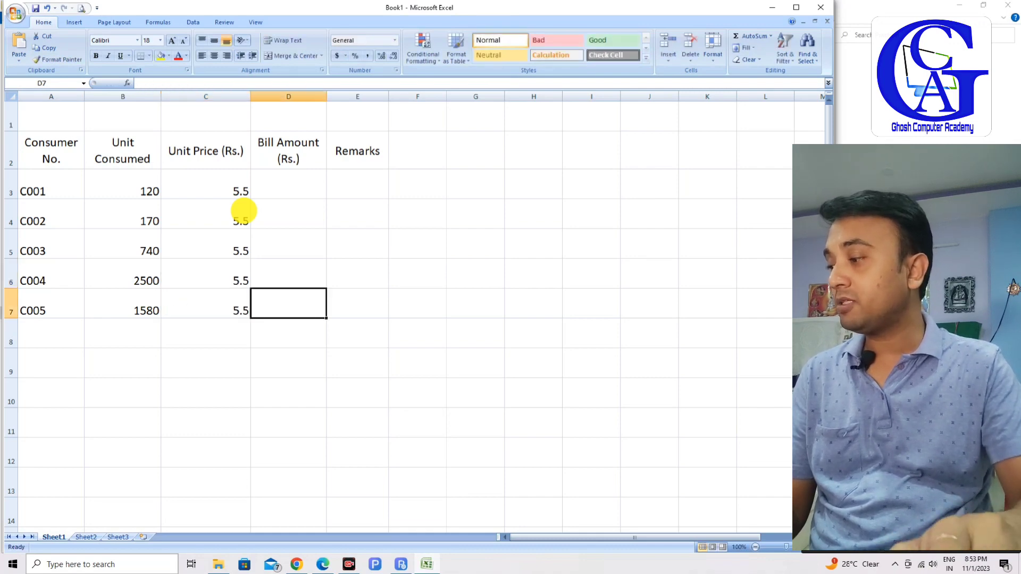
key(alt+Tab)
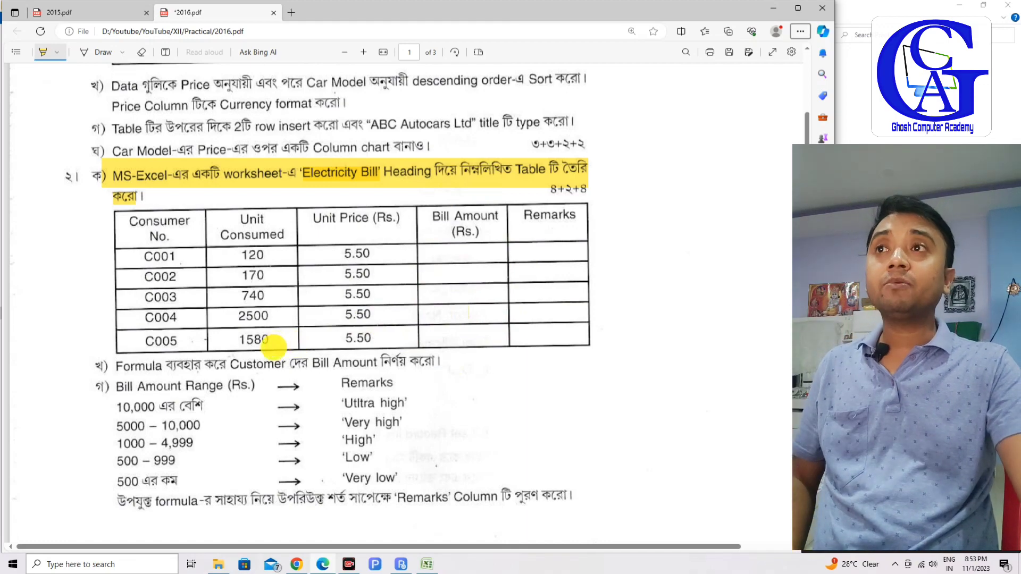
- Back in Excel, select the table range A2:E7
key(alt+Tab)
mouse_move(43, 155)
mouse_down()
mouse_move(352, 320)
mouse_move(353, 308)
mouse_up()
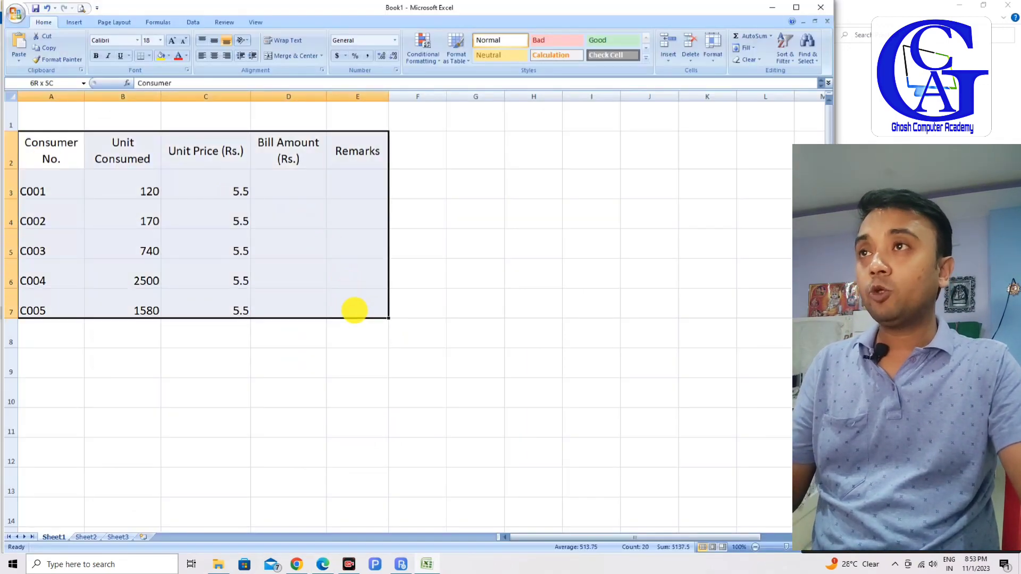
- Apply All Borders to the table A2:E7 and make its text bold
click(153, 57)
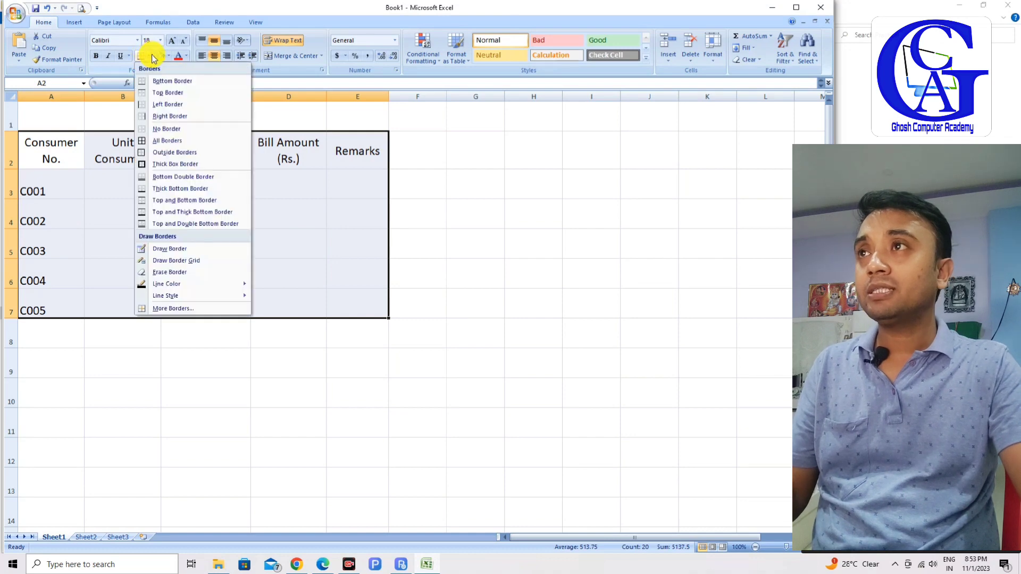
click(146, 143)
click(94, 56)
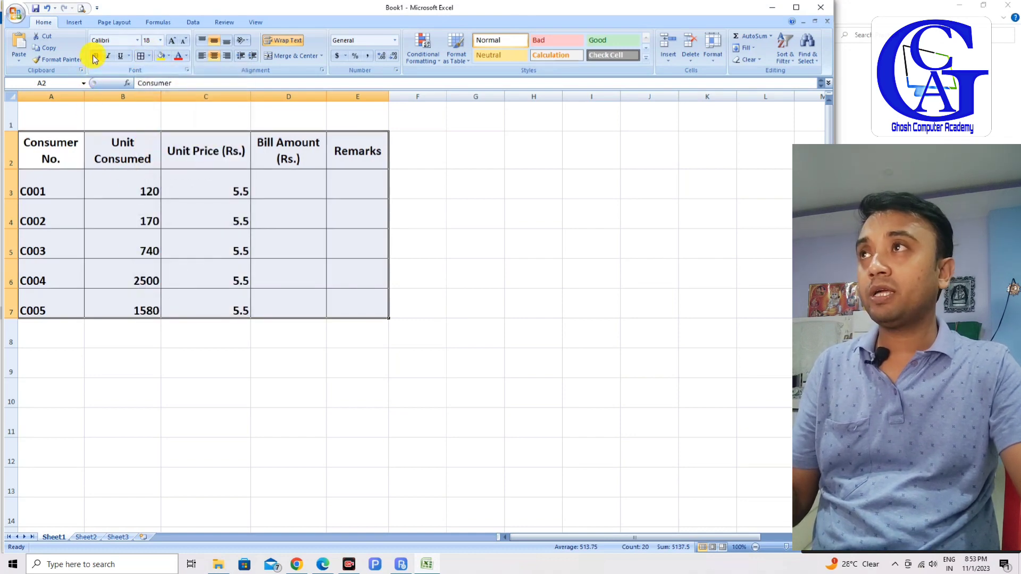
- Middle-align the data rows A3:E7 and enlarge their font size by four steps
drag(19, 186, 343, 298)
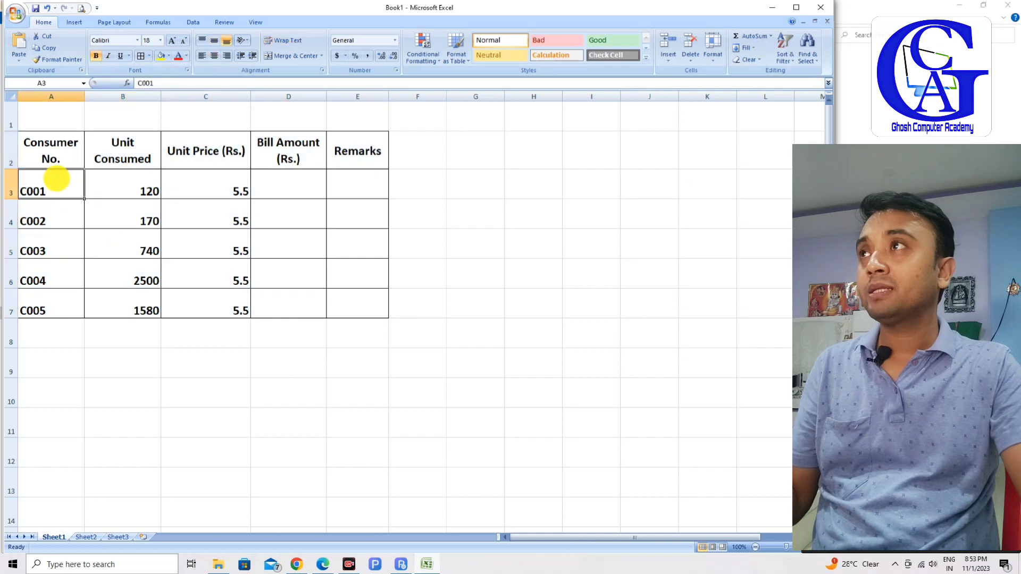
click(213, 43)
click(173, 40)
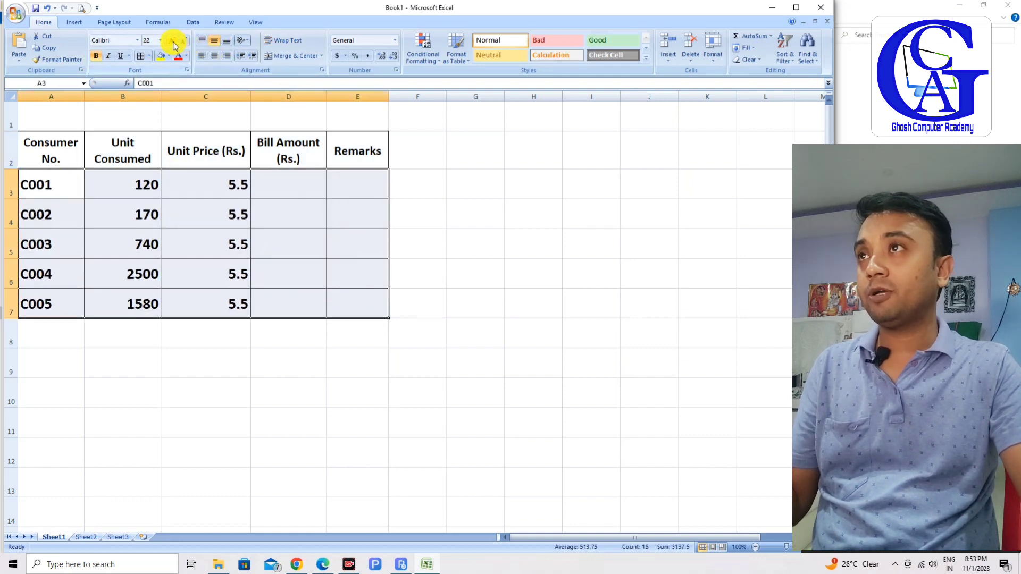
click(173, 41)
click(173, 41)
click(173, 41)
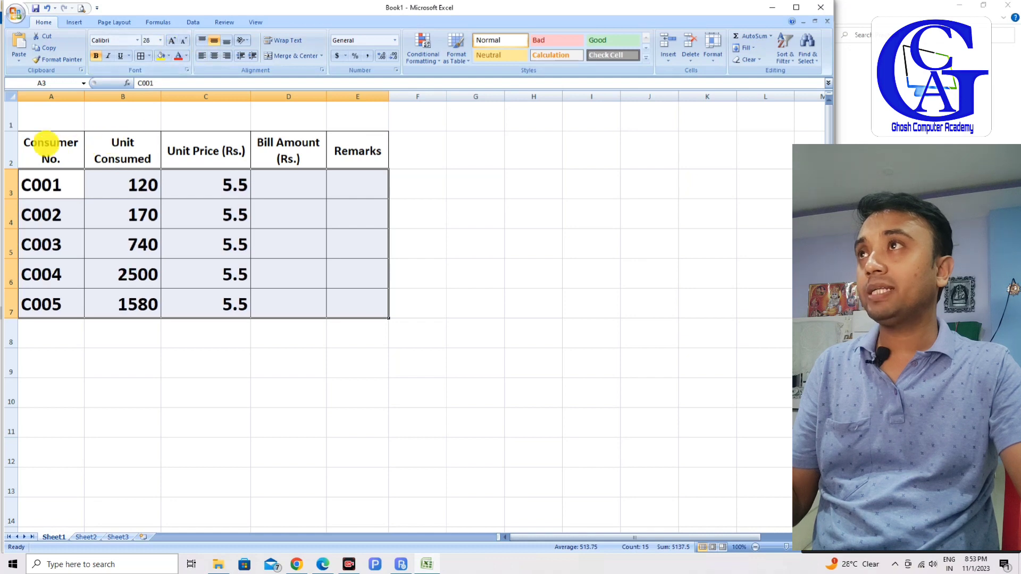
- Enlarge the font of the header row A2:E2 by several steps
drag(46, 145, 354, 145)
click(172, 41)
click(173, 41)
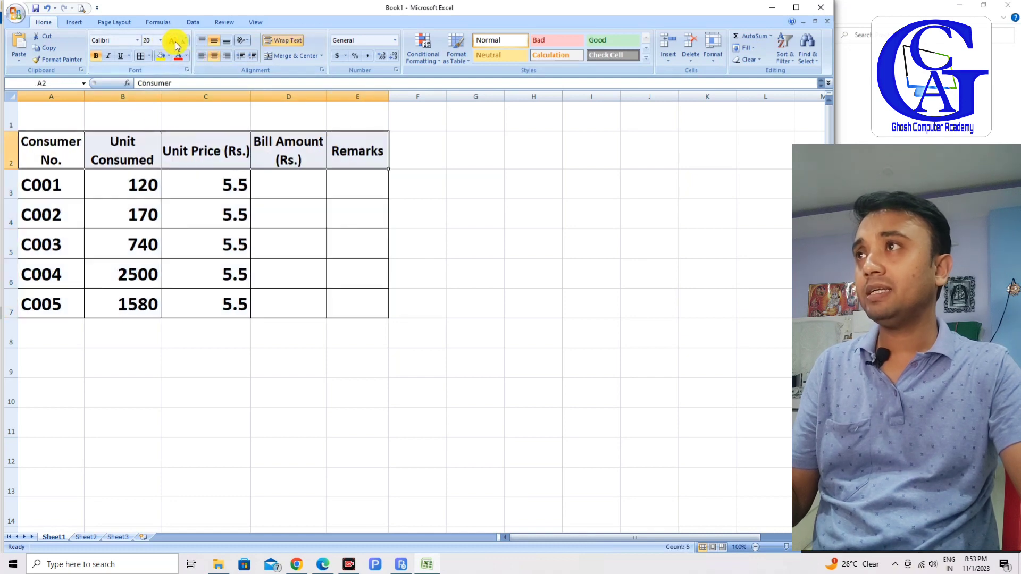
click(172, 41)
click(173, 41)
click(173, 41)
click(221, 243)
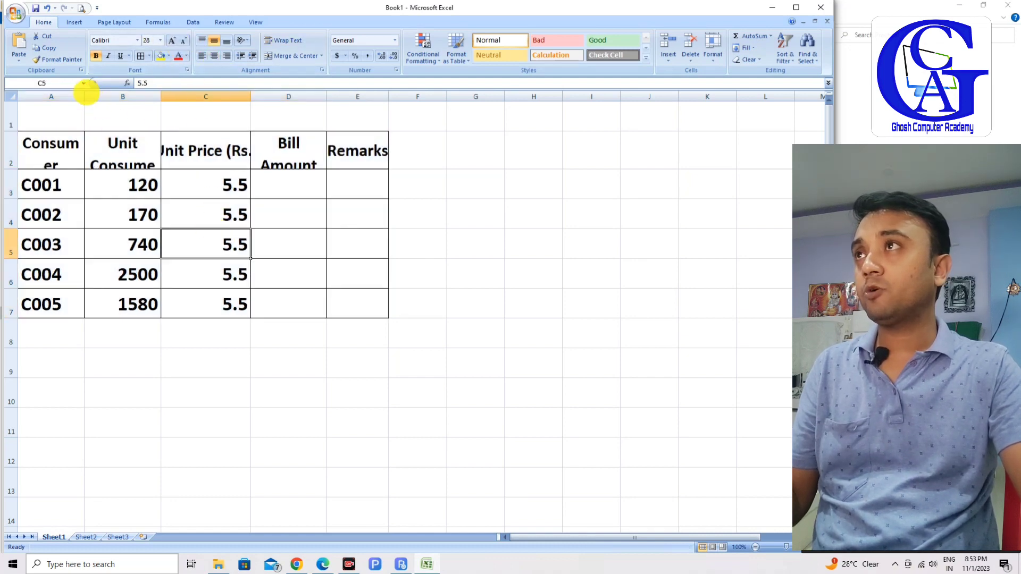
- Widen columns A to D and heighten row 2 so all headings fit
drag(84, 97, 99, 96)
drag(176, 96, 194, 96)
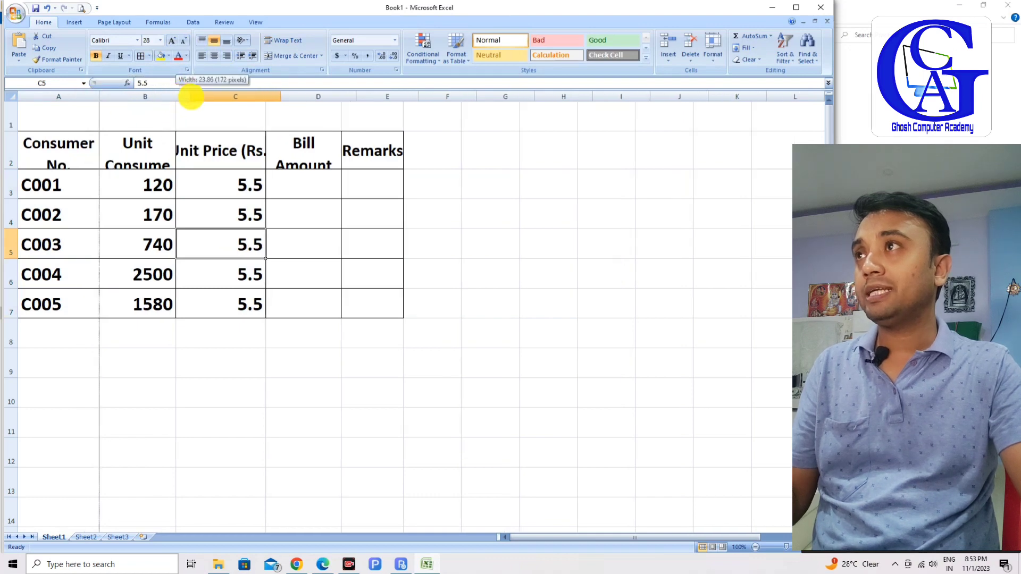
drag(284, 96, 304, 97)
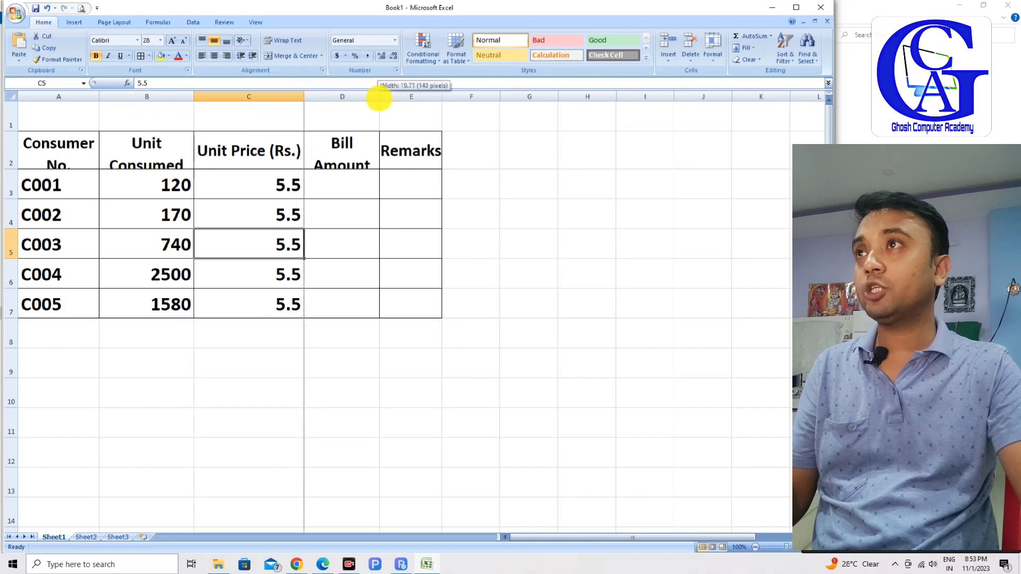
drag(380, 97, 391, 98)
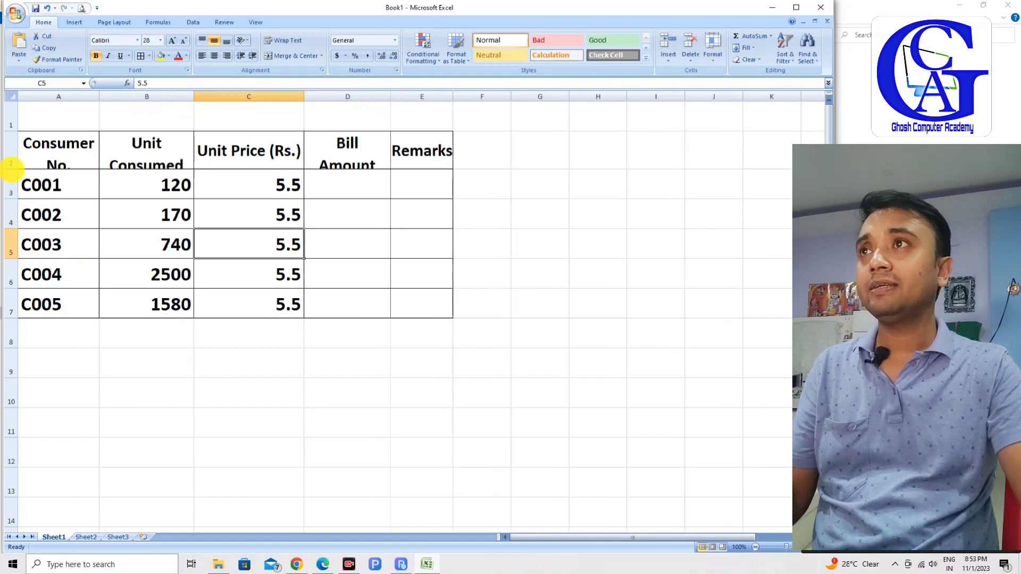
drag(11, 169, 11, 180)
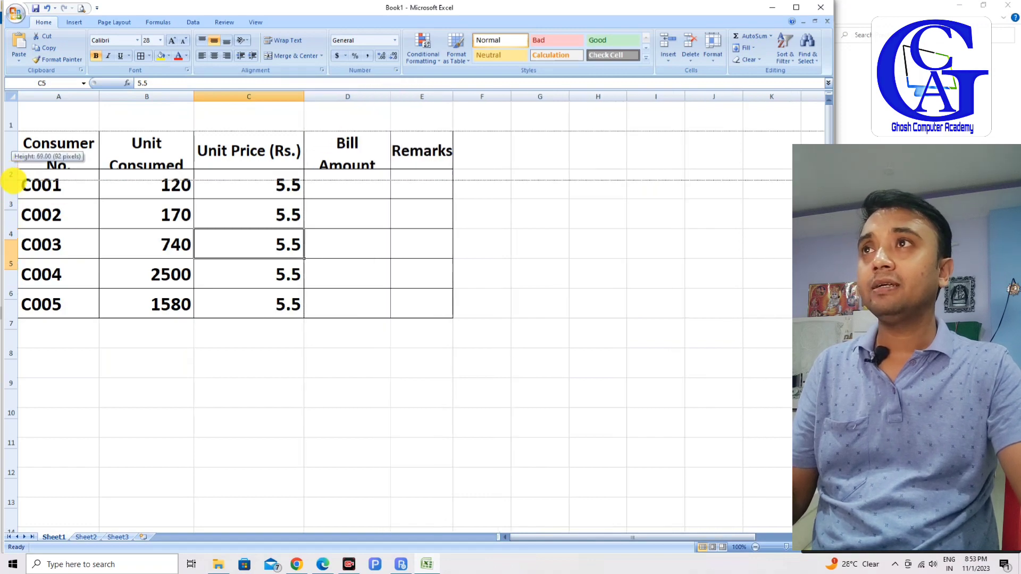
click(323, 565)
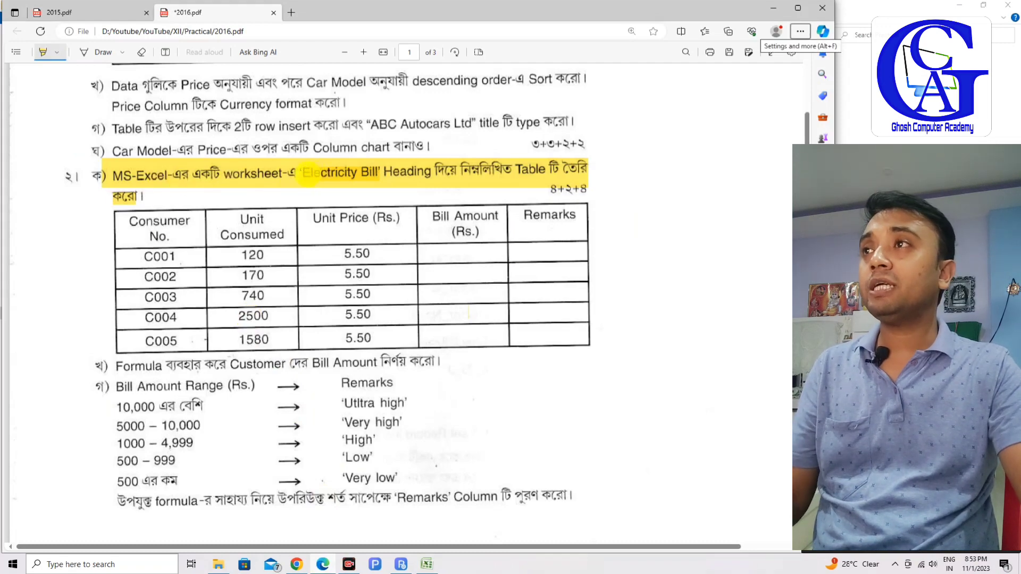
click(427, 565)
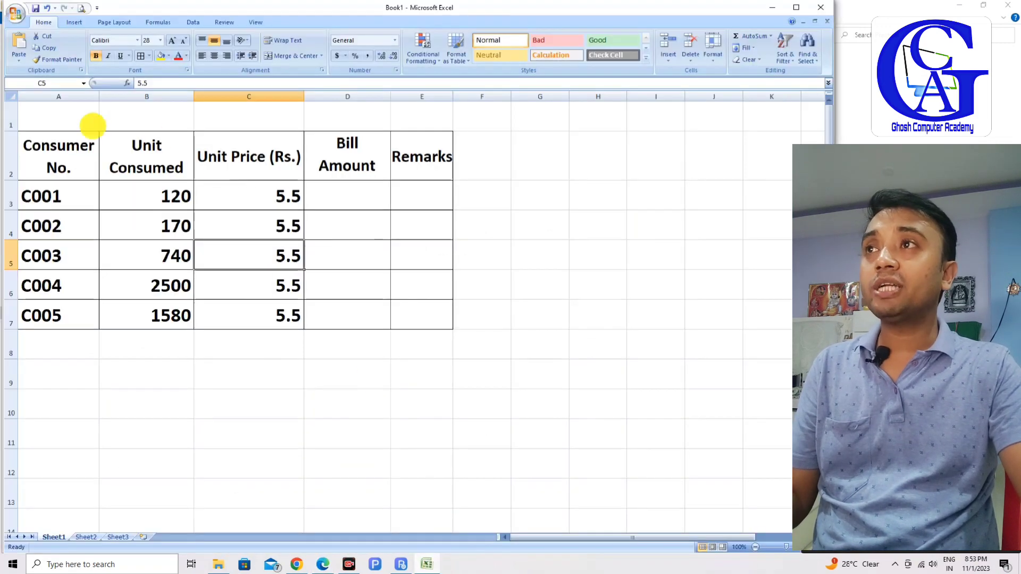
- Merge and centre A1:E1 and enter the title ELECTRICITY BILL
drag(59, 116, 418, 118)
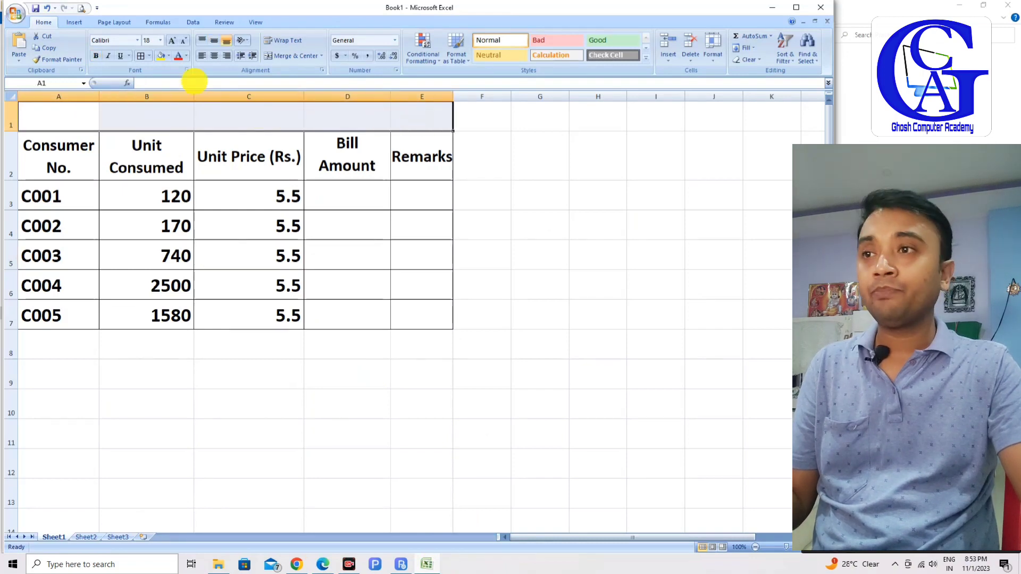
click(296, 56)
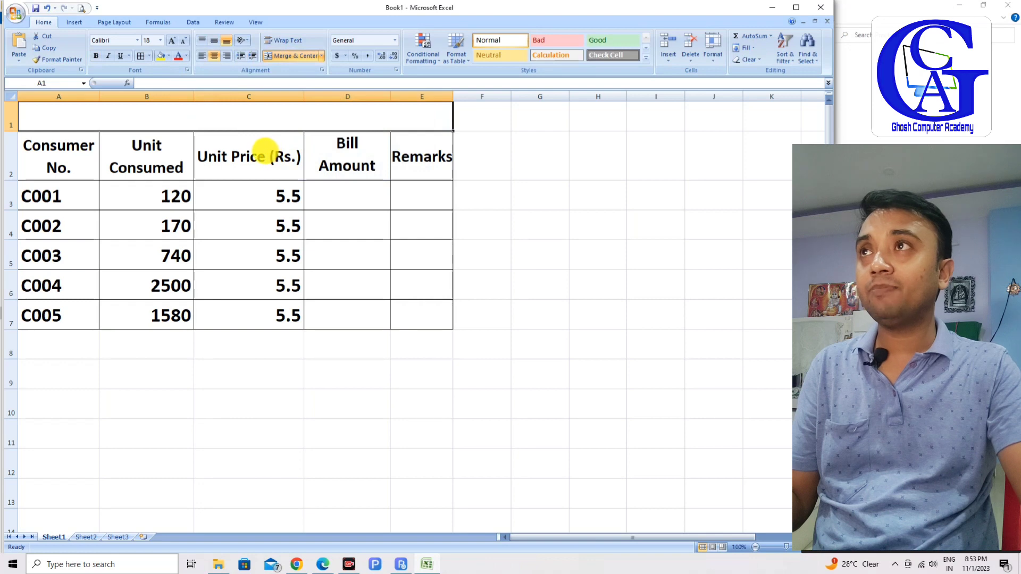
text(ECTRI)
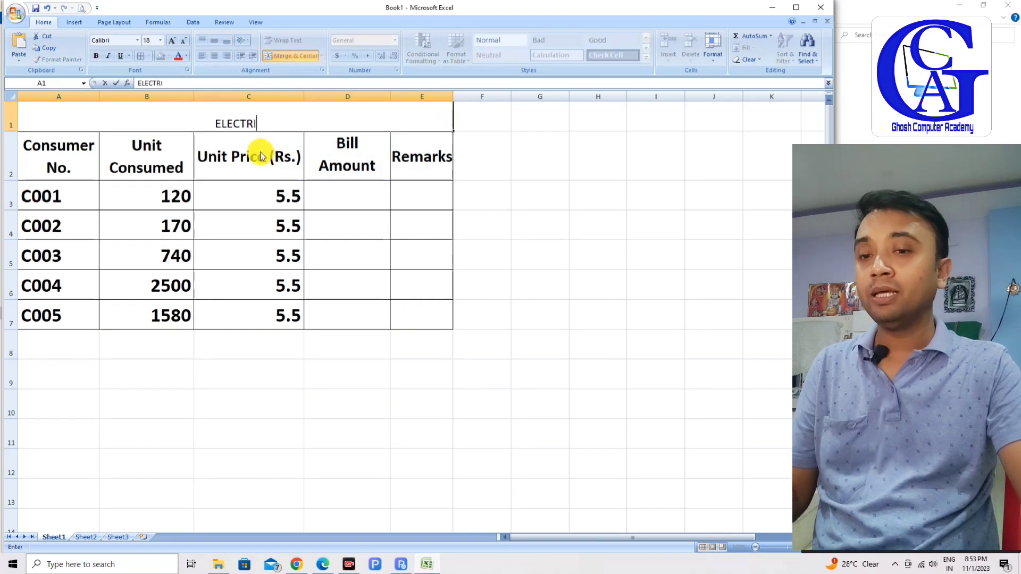
text(CITY BIL)
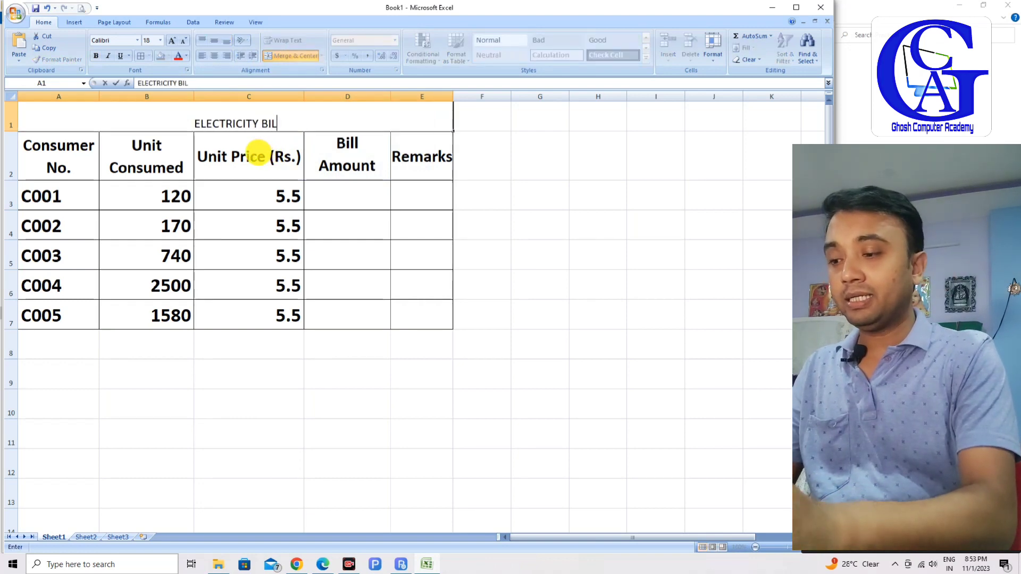
text(L)
click(266, 313)
- Enlarge the ELECTRICITY BILL title font to 36 points
click(247, 118)
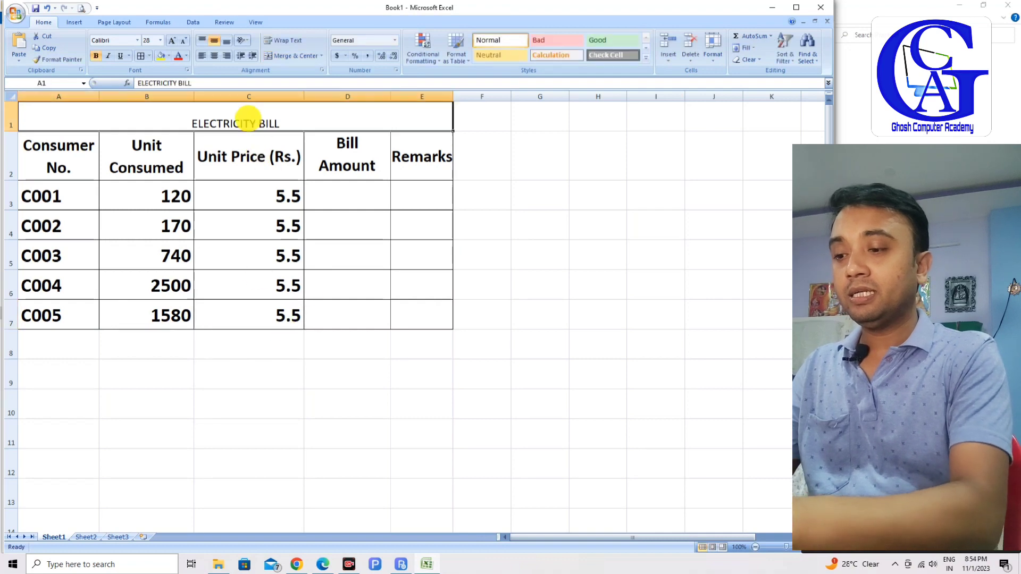
click(172, 41)
click(172, 41)
click(171, 42)
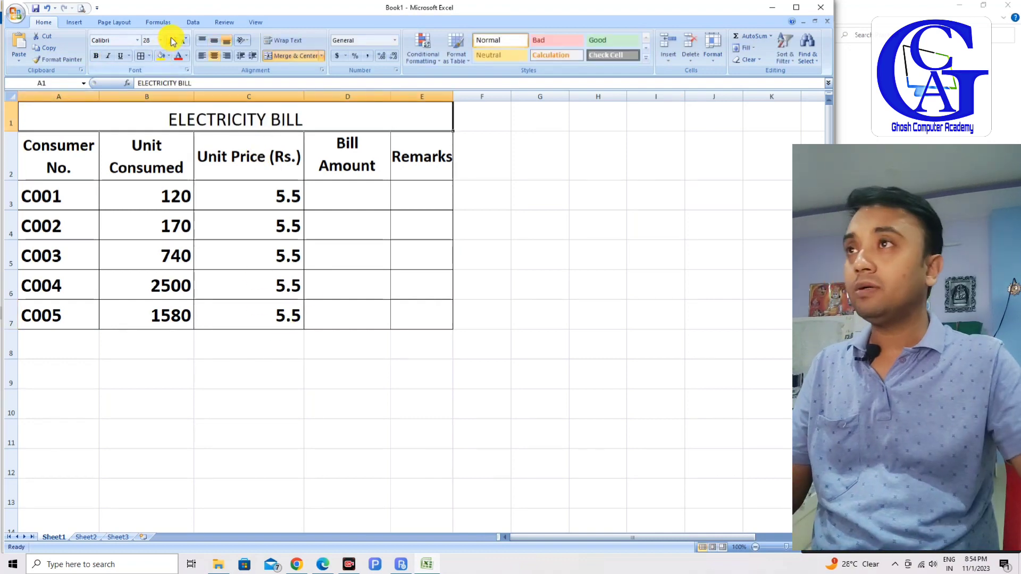
click(172, 41)
click(172, 42)
click(172, 42)
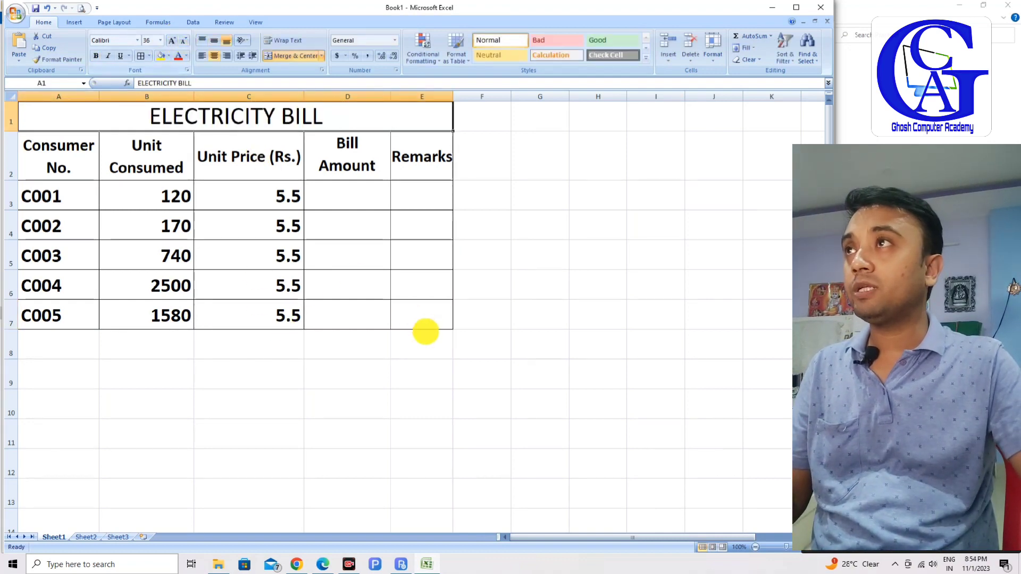
click(424, 335)
click(323, 564)
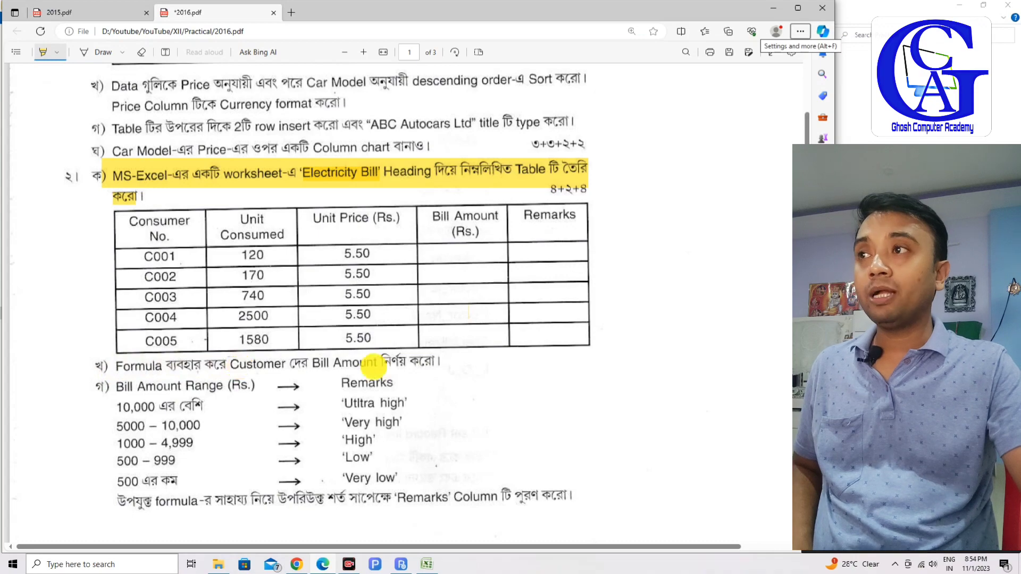
- Return to the Excel workbook and select cell D3 for the first bill amount
click(426, 563)
click(346, 195)
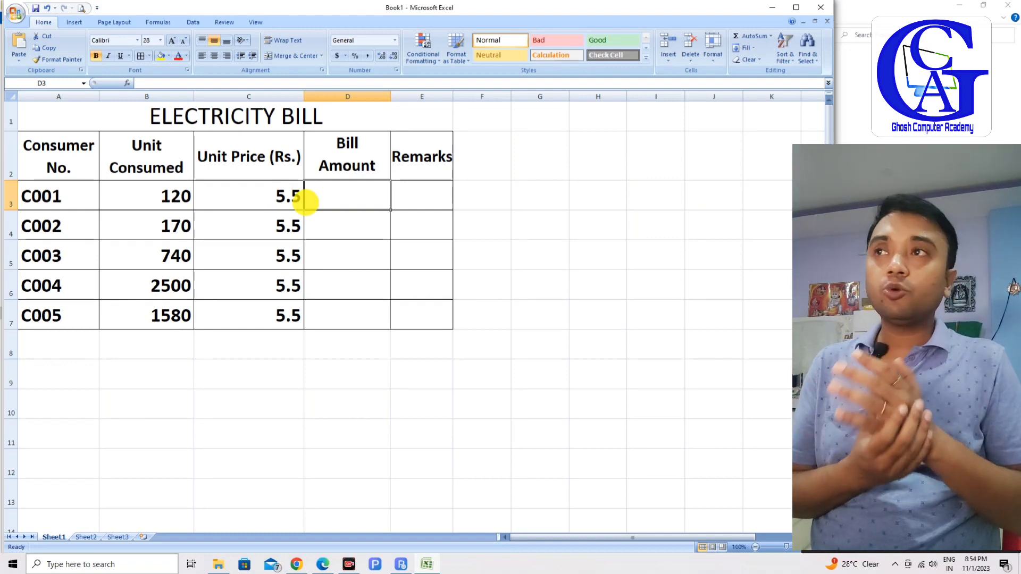
- Select the whole table from the title to the last row, A1:E7, and bring up the question paper
click(36, 150)
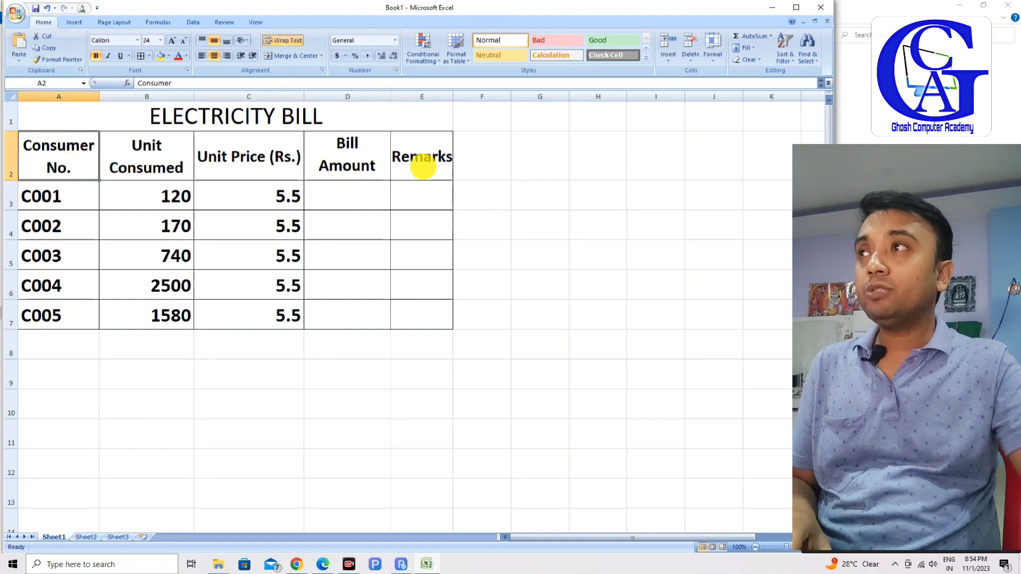
click(47, 114)
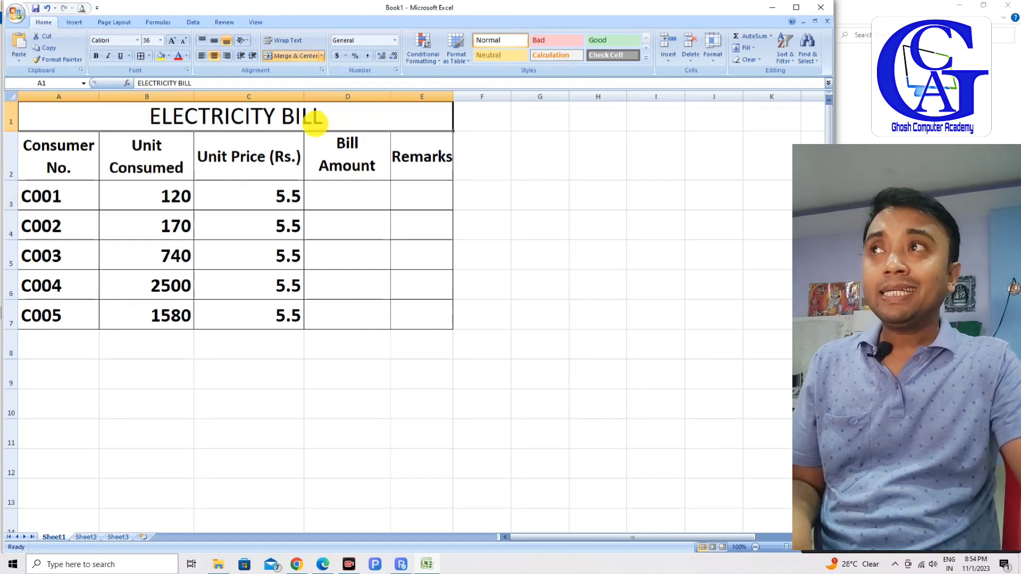
drag(309, 118, 296, 319)
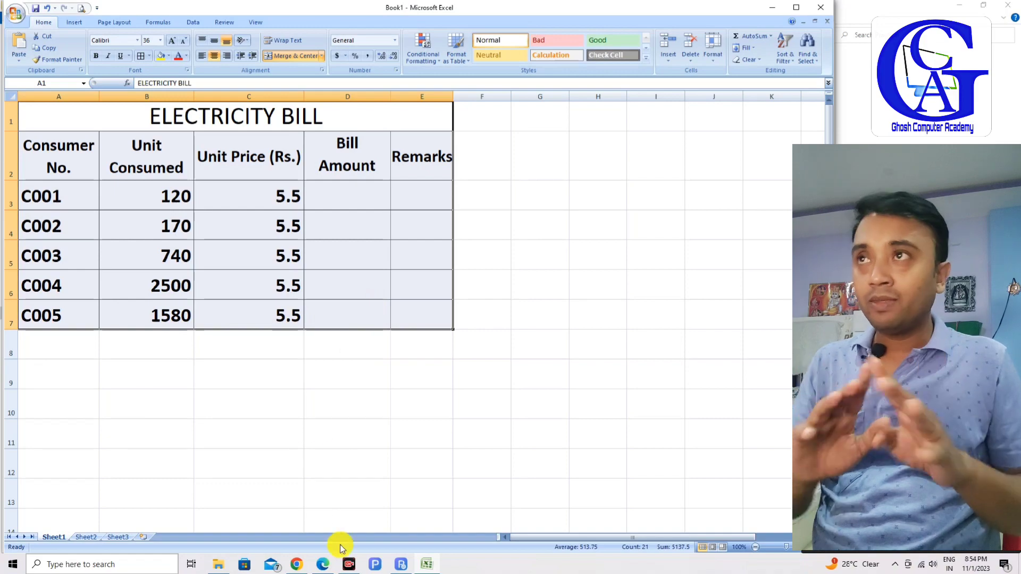
click(323, 564)
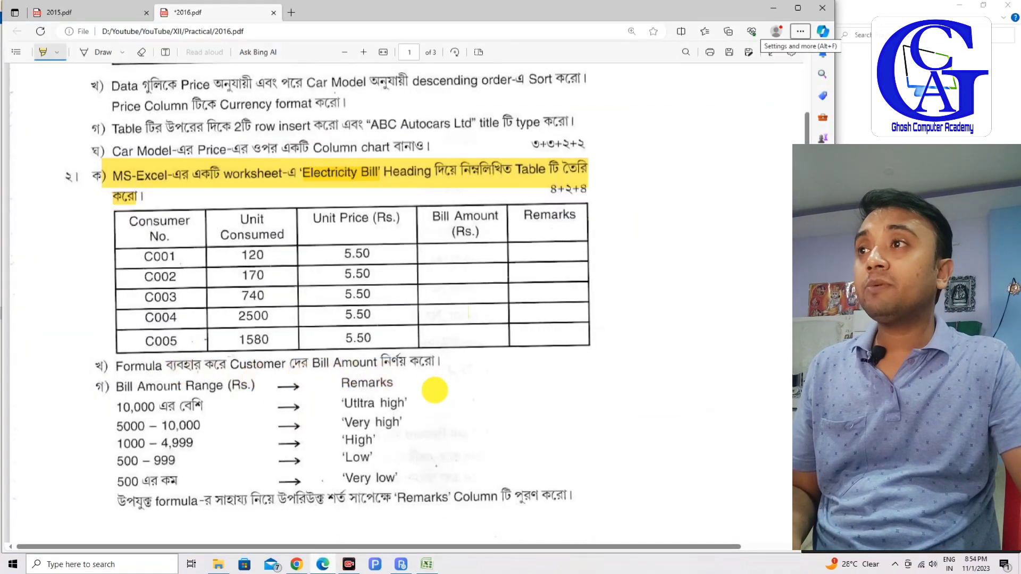
- Go back to Excel and pick cell D3 to start the Bill Amount column
click(427, 564)
click(361, 203)
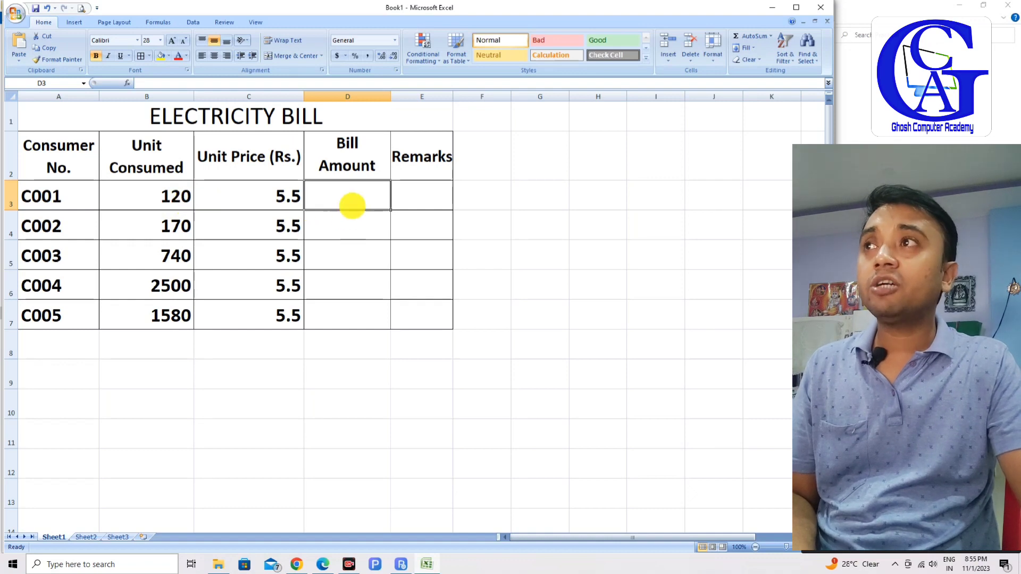
- Enter =B3*C3 in D3 to compute the first bill amount, 660
text(=)
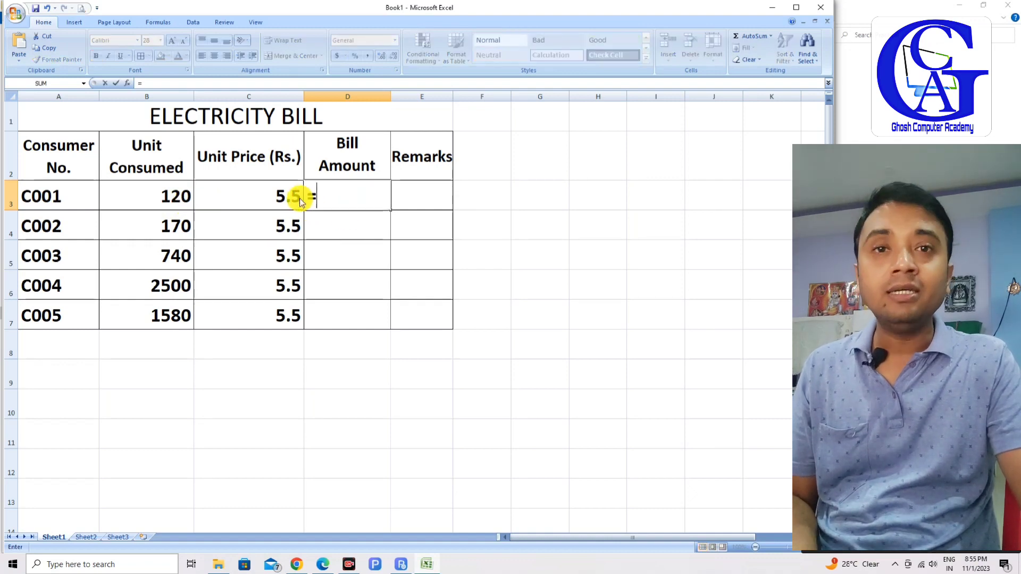
click(160, 197)
text(*)
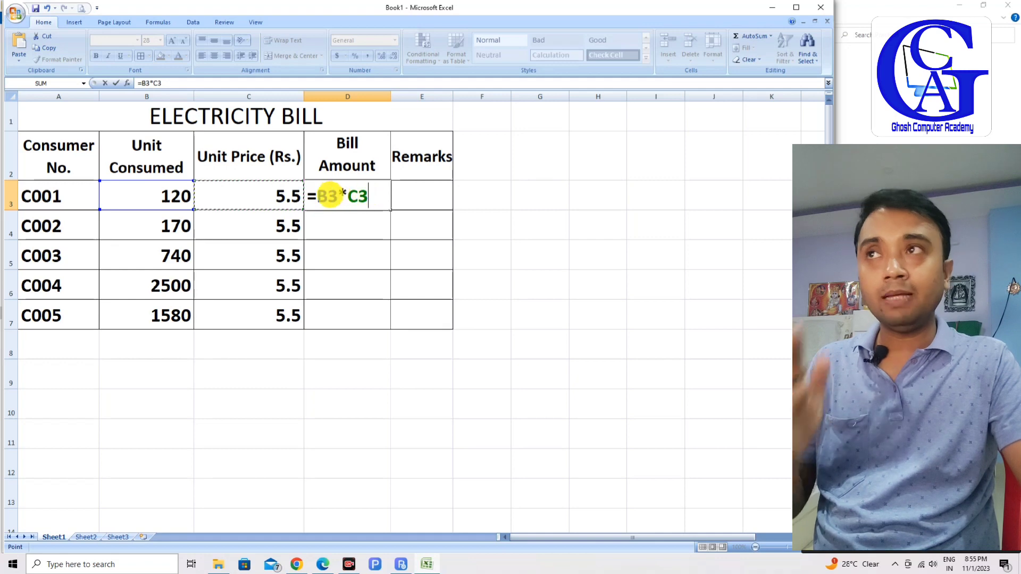
key(Return)
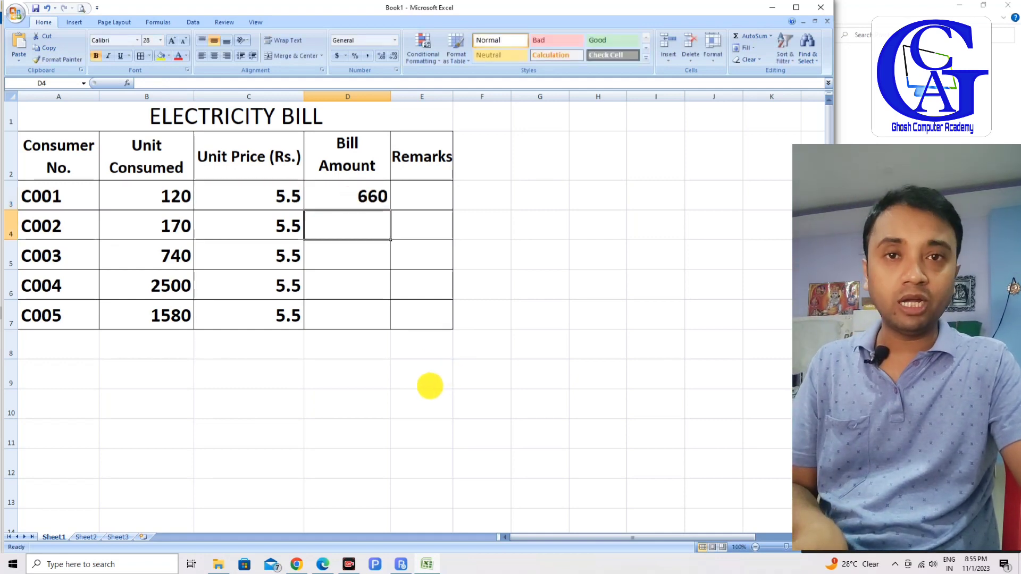
- Copy the bill formula down to D7, giving 935, 4070, 13750 and 8690, and verify its references
click(367, 198)
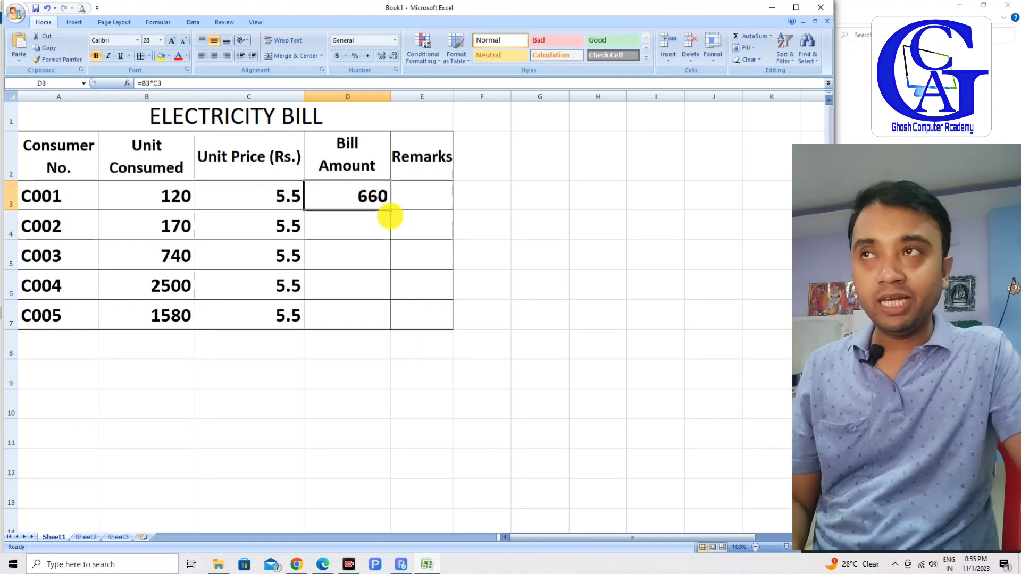
drag(391, 209, 390, 319)
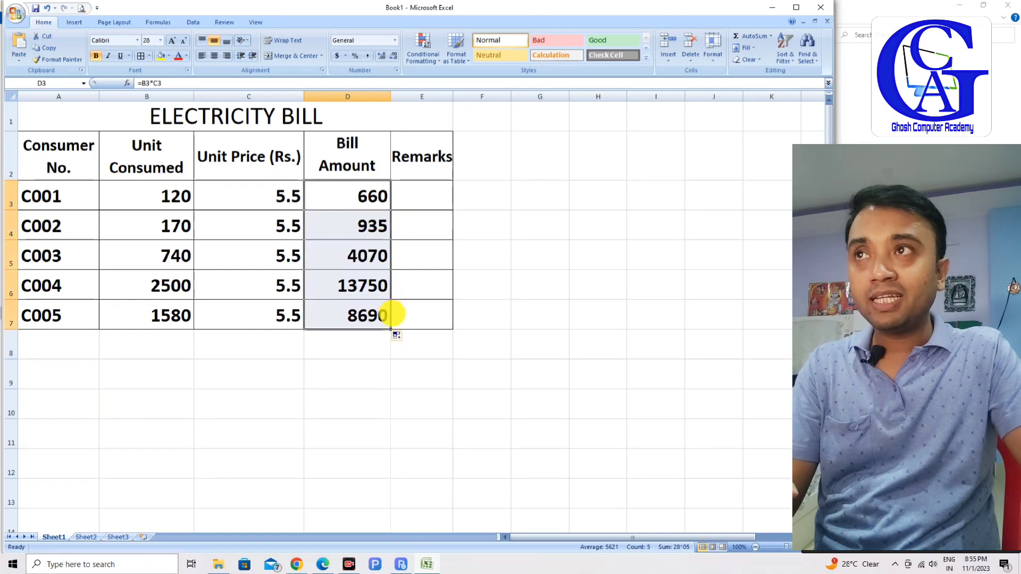
click(372, 314)
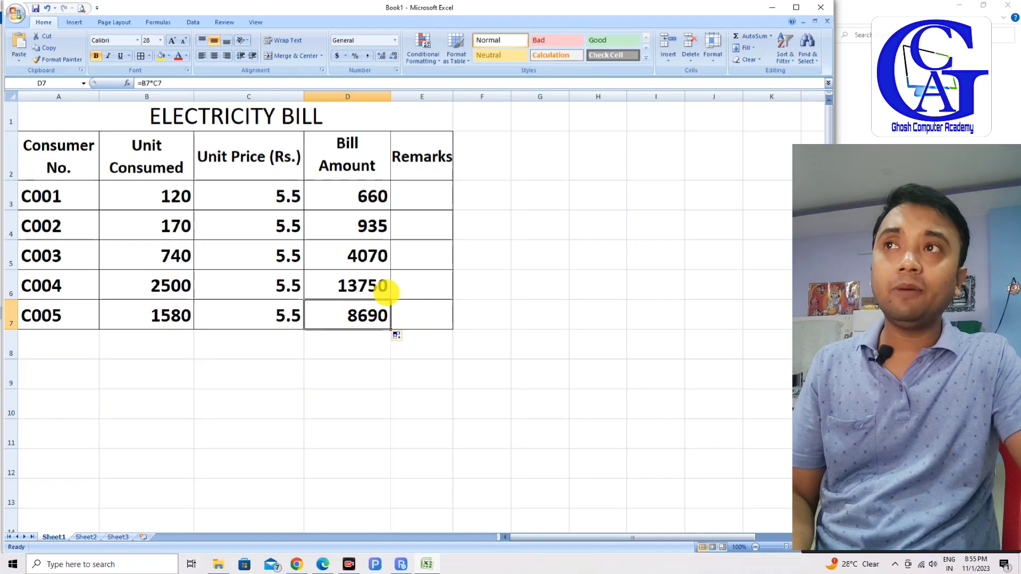
click(364, 200)
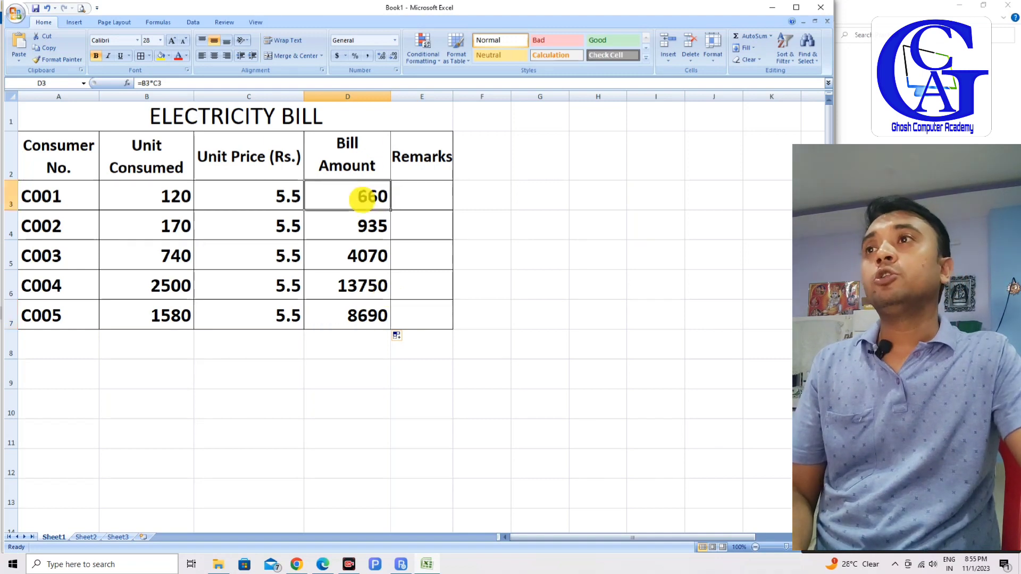
double_click(363, 199)
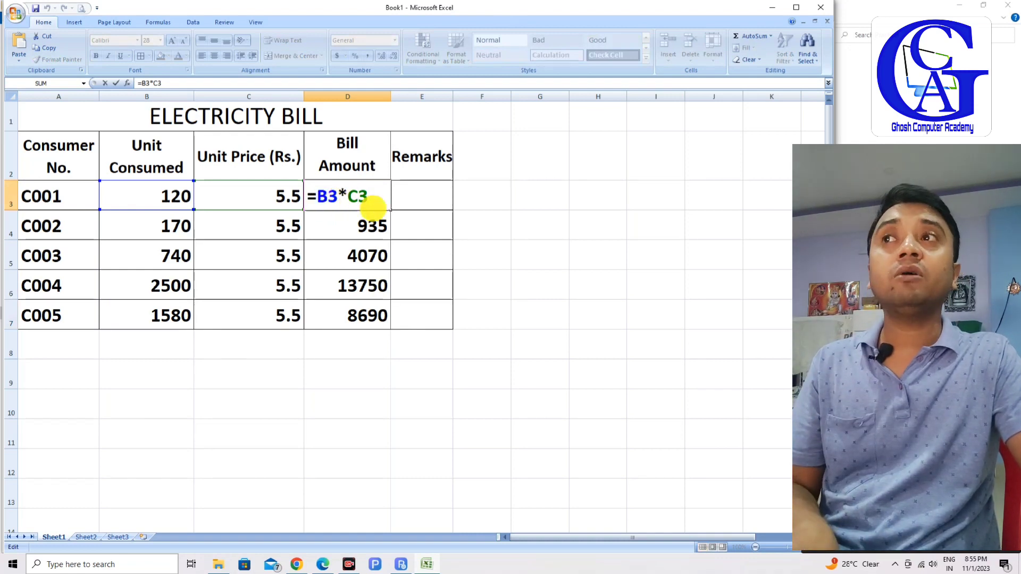
key(Return)
click(373, 196)
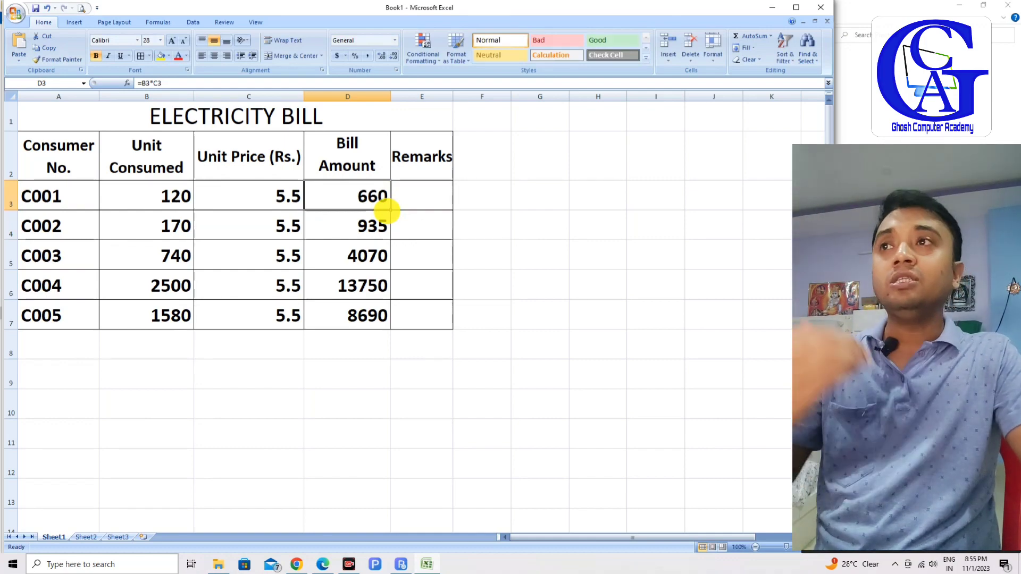
- Read the Remarks bill-amount ranges in the question paper, then select cell E3 in Excel
click(324, 566)
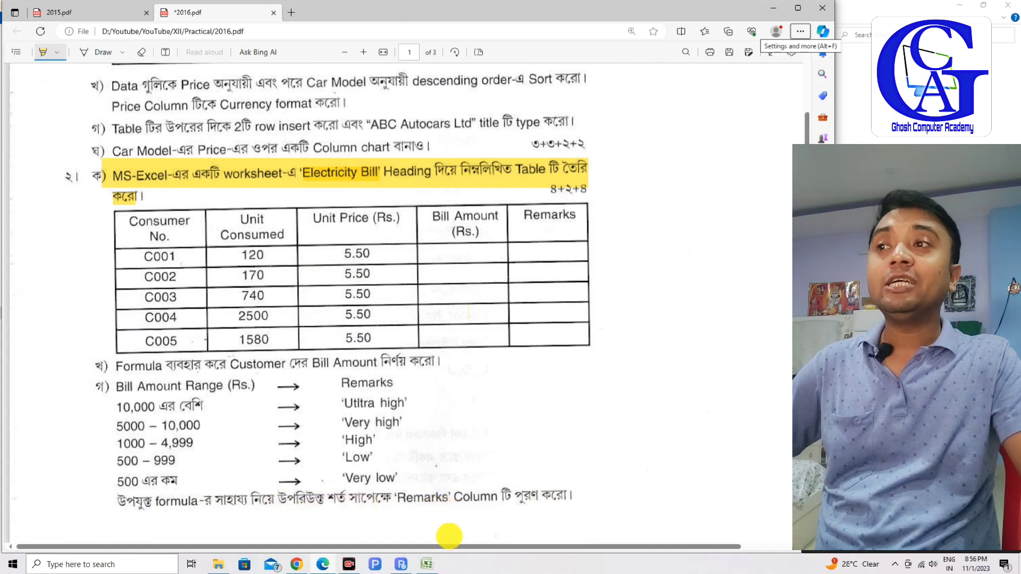
click(428, 564)
click(432, 206)
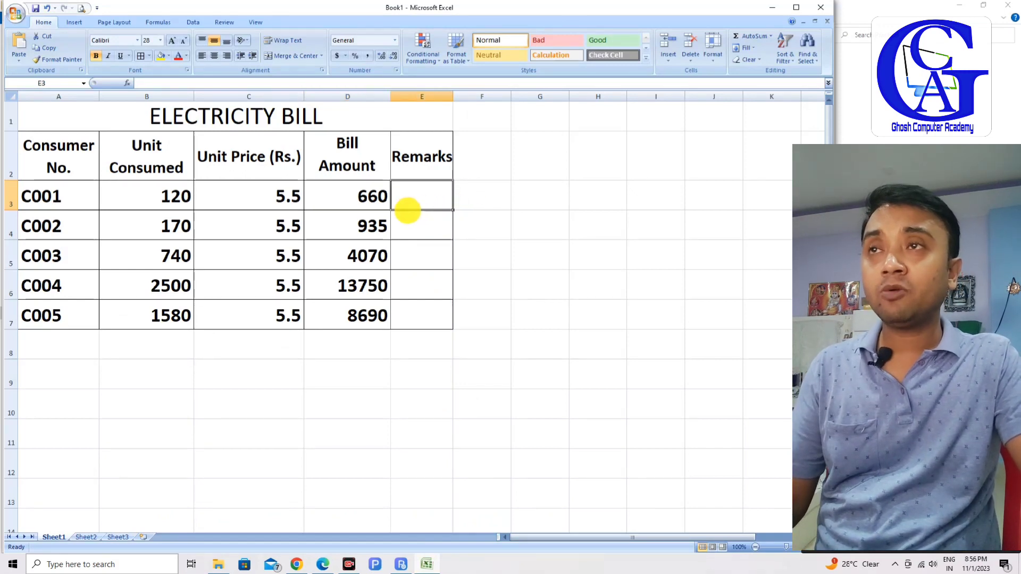
- In E3, enter a nested IF on D3: >10000 Ultra High, >5000 Very High, >1000 High, >500 Low, else Very Low
text(=I)
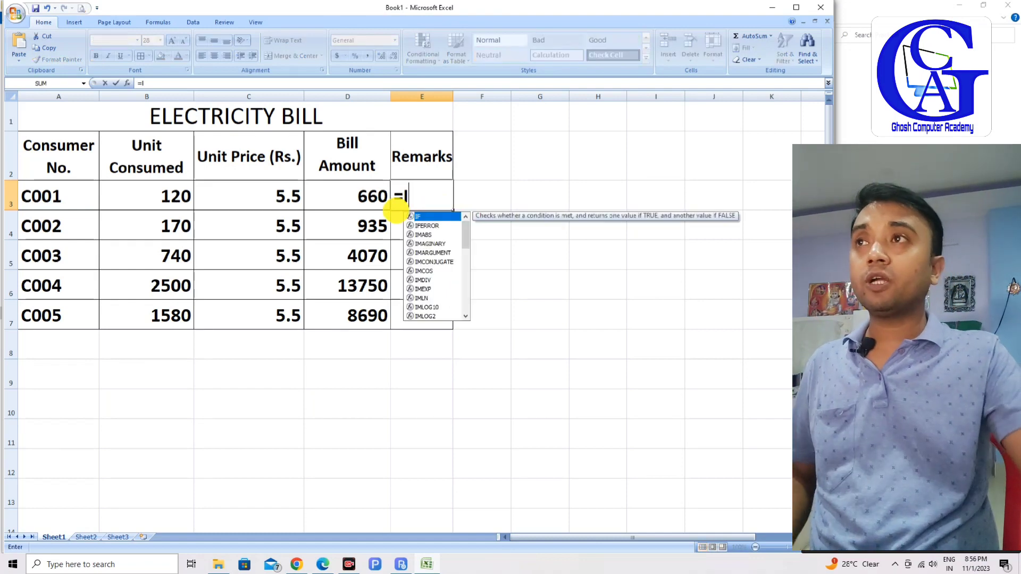
text(F()
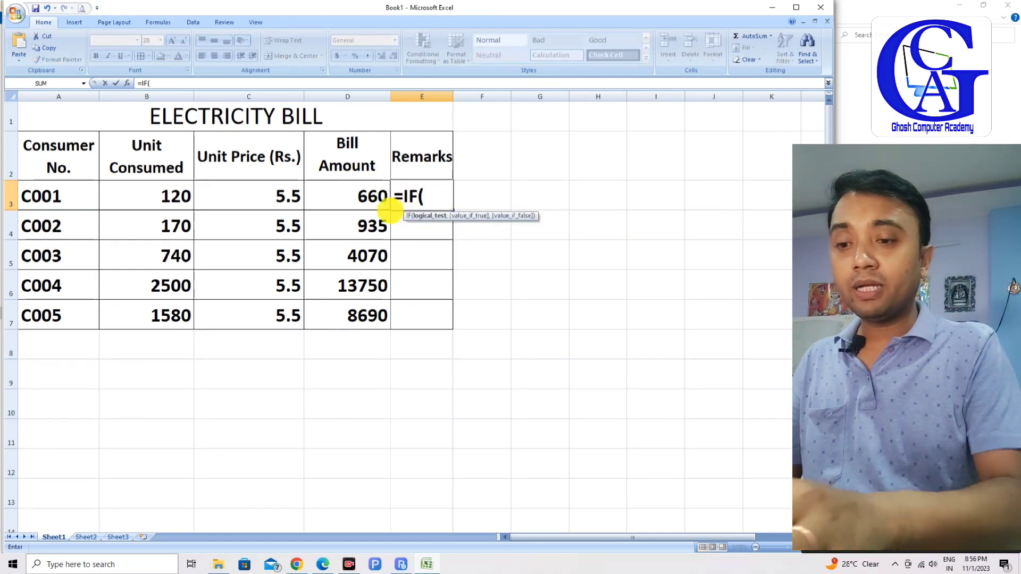
click(362, 197)
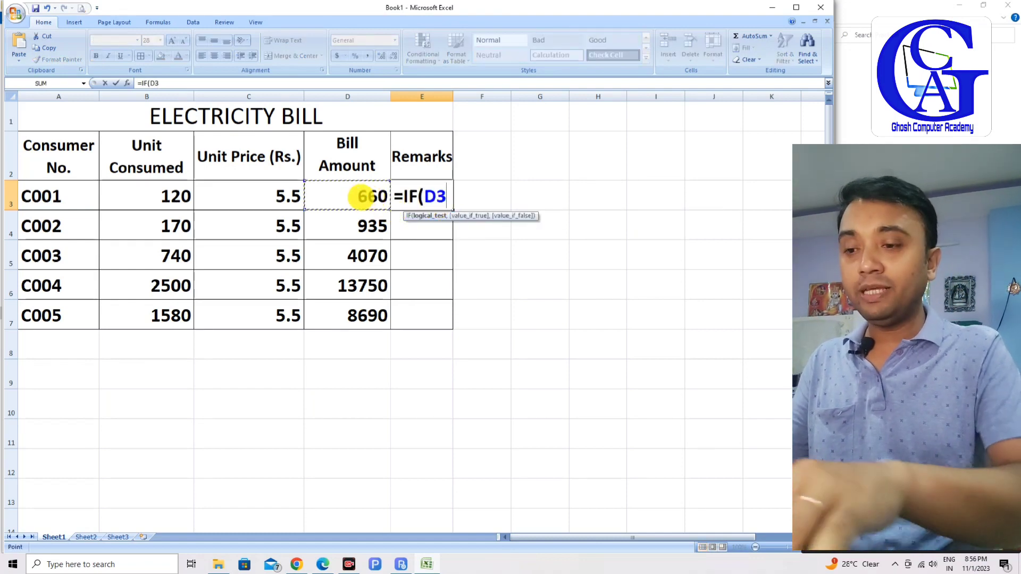
text(>)
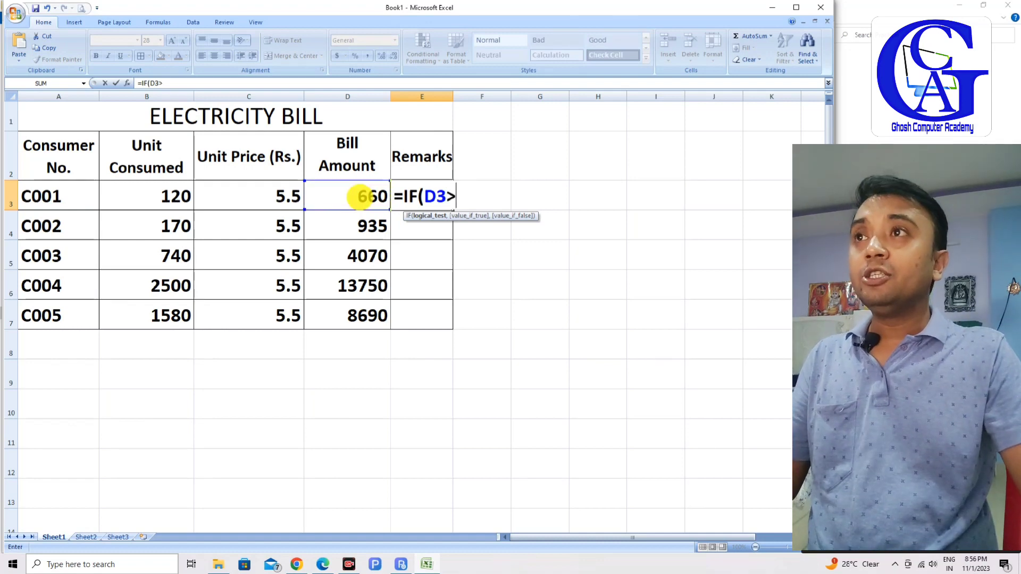
text(1000)
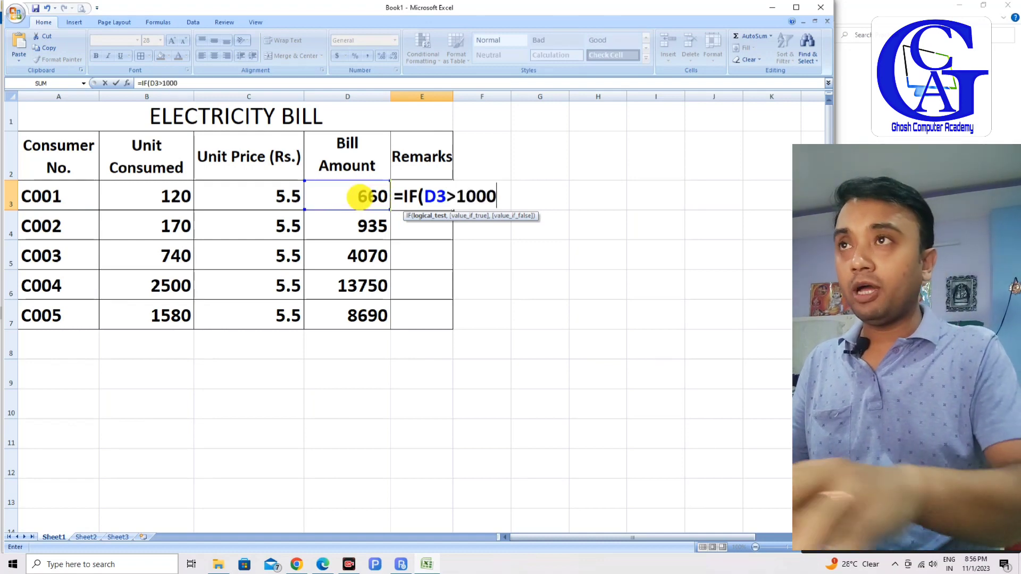
text(0,)
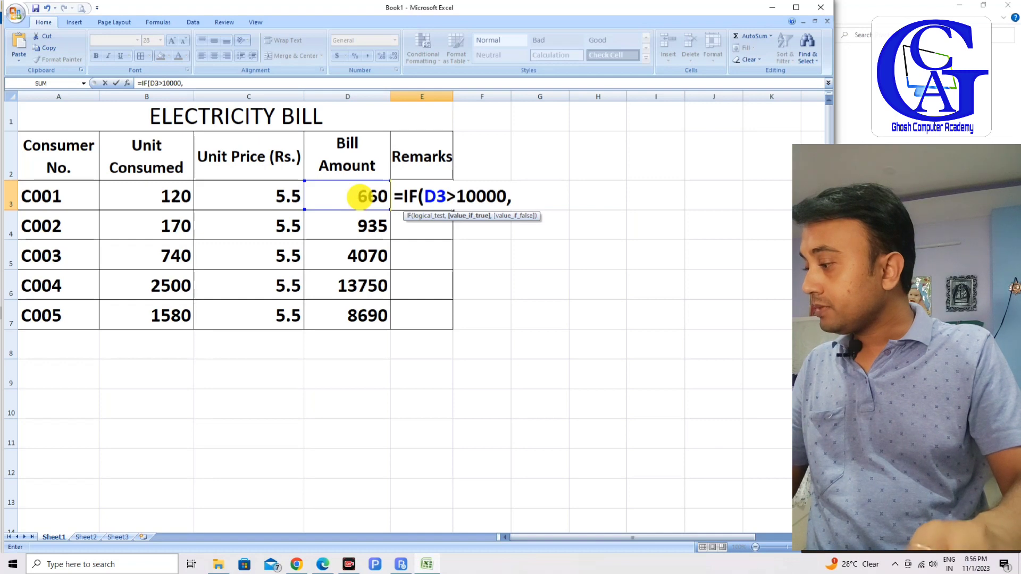
text(")
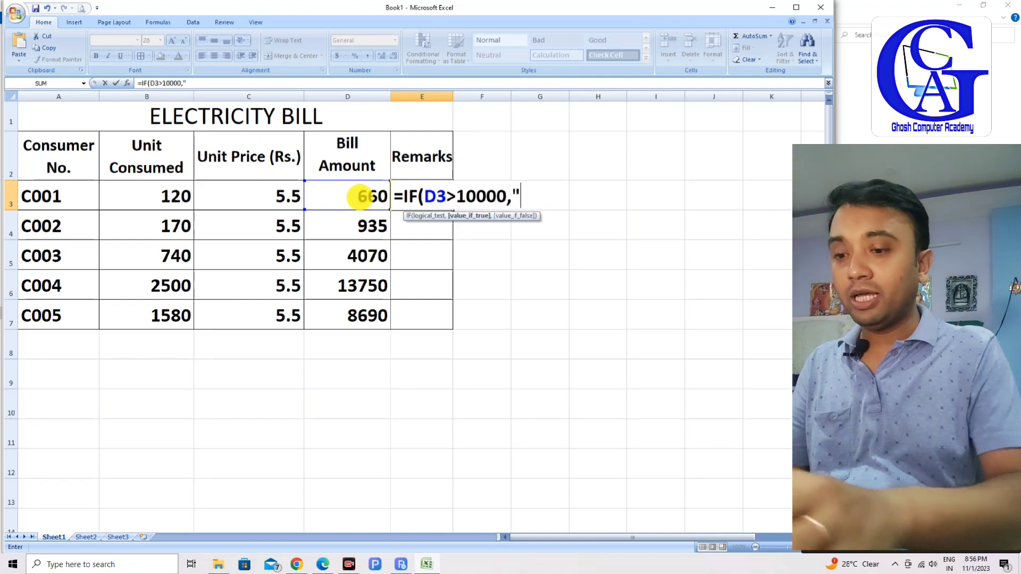
text(Ultra )
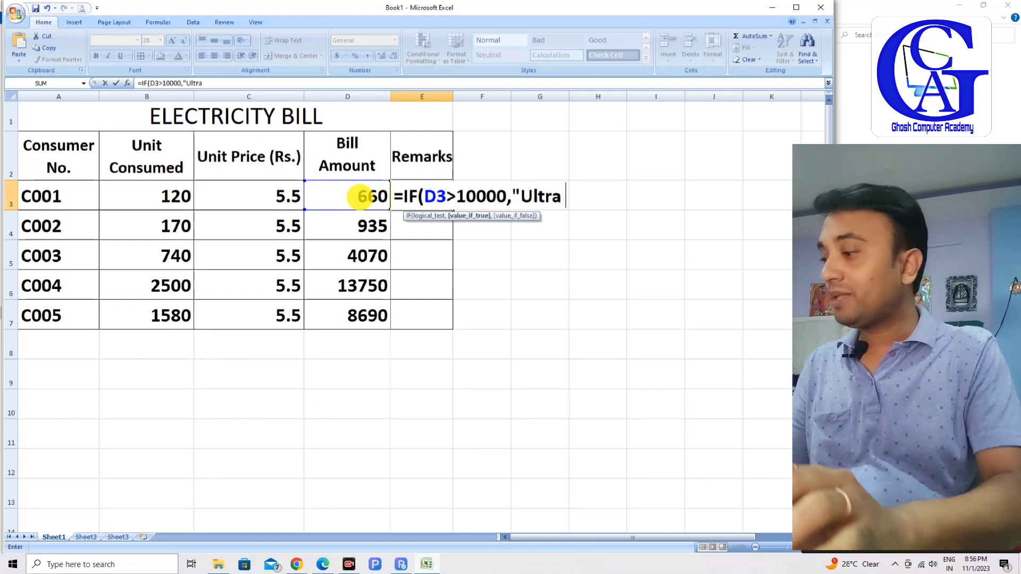
text(High)
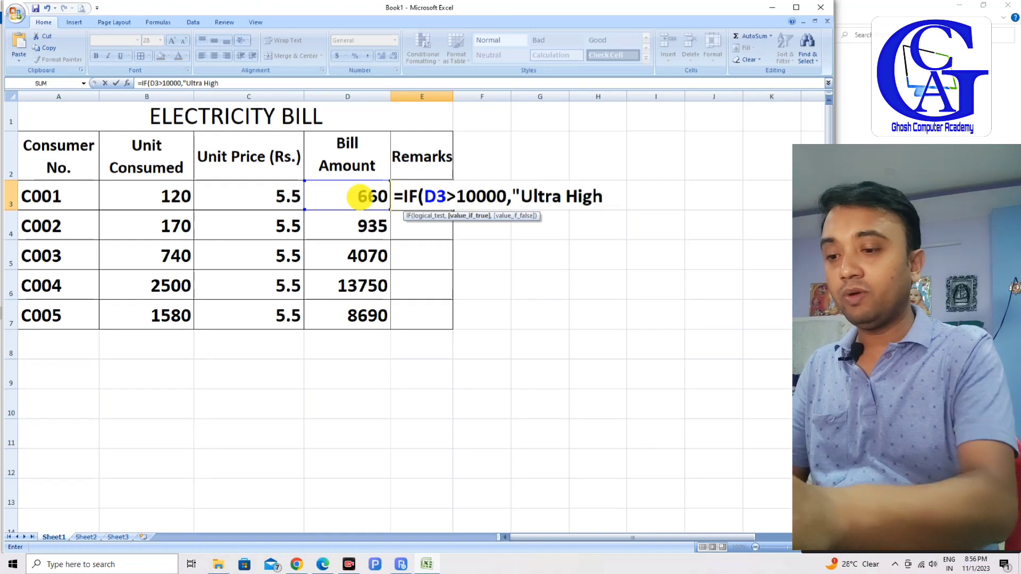
text(",i)
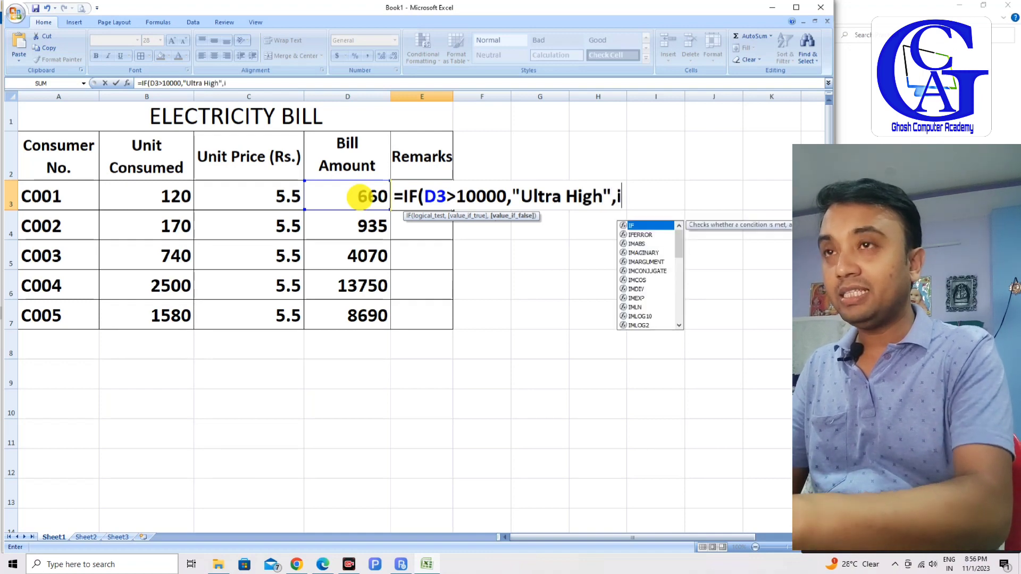
text(f)
key(BackSpace)
key(BackSpace)
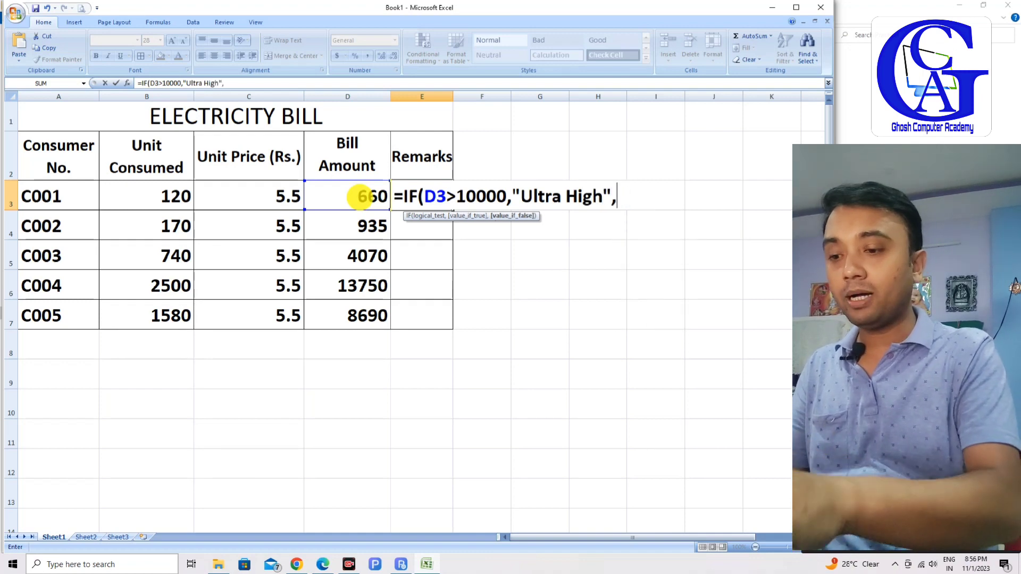
text(IF)
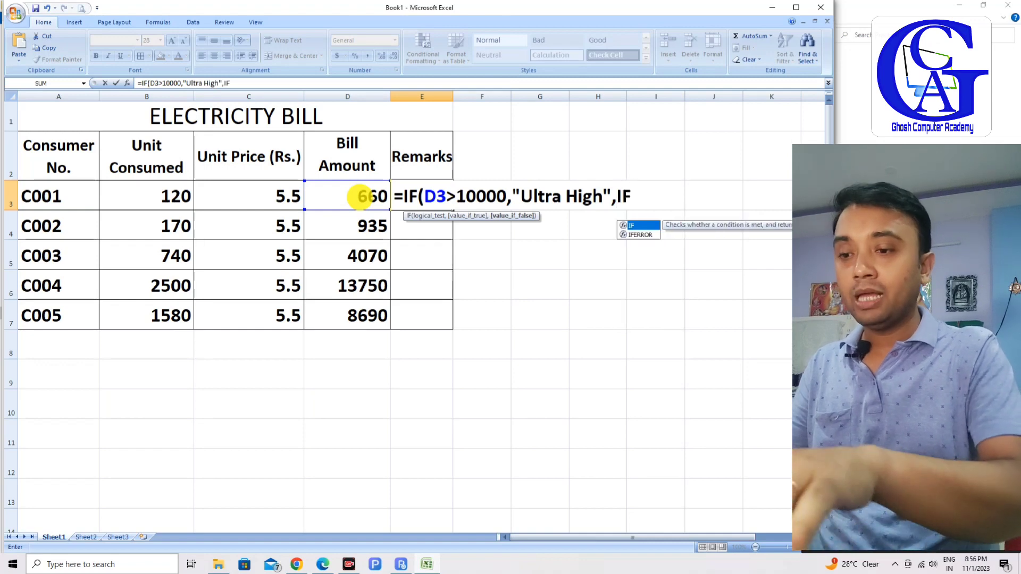
text((D3)
text(>5)
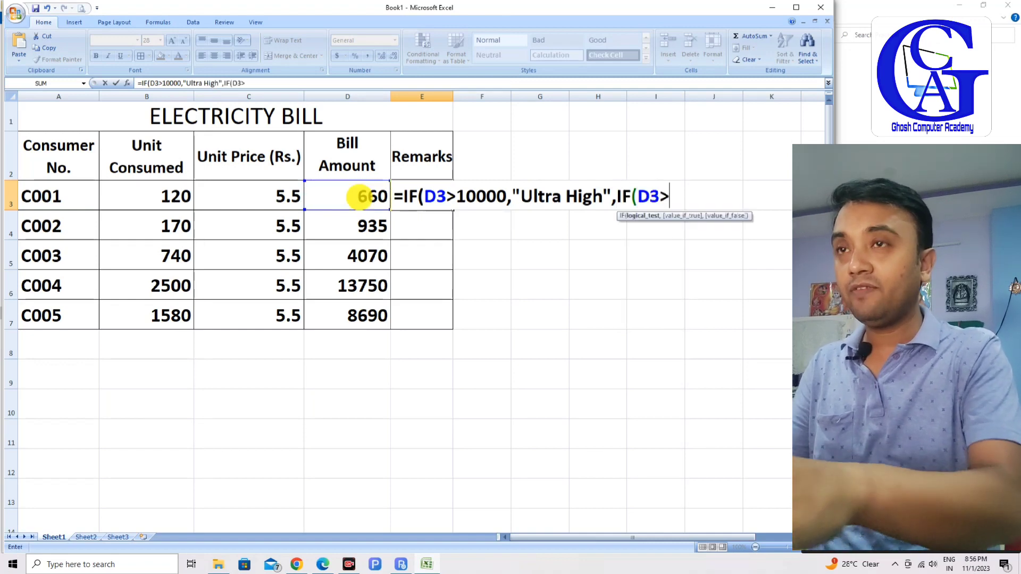
text(000)
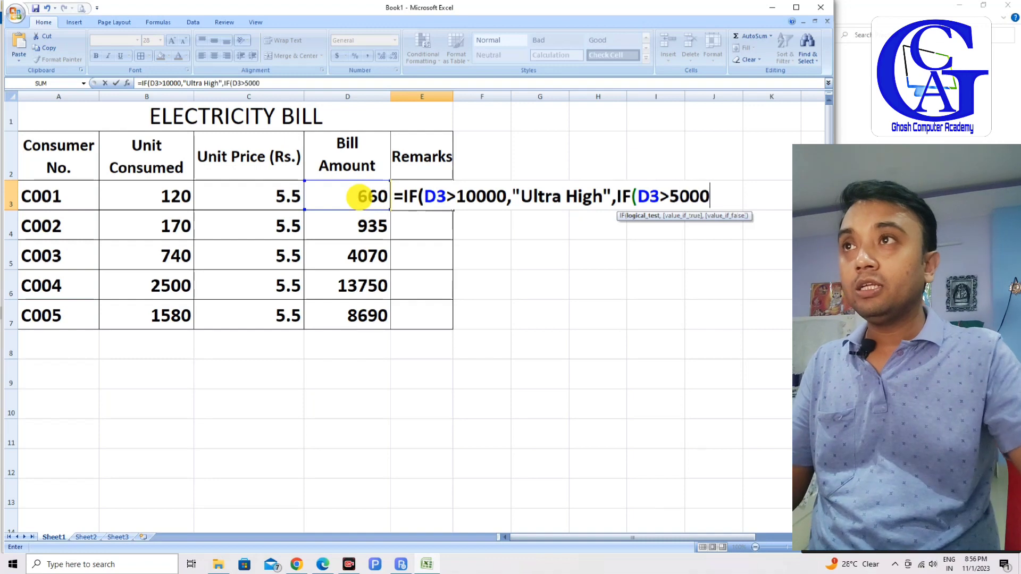
text(,")
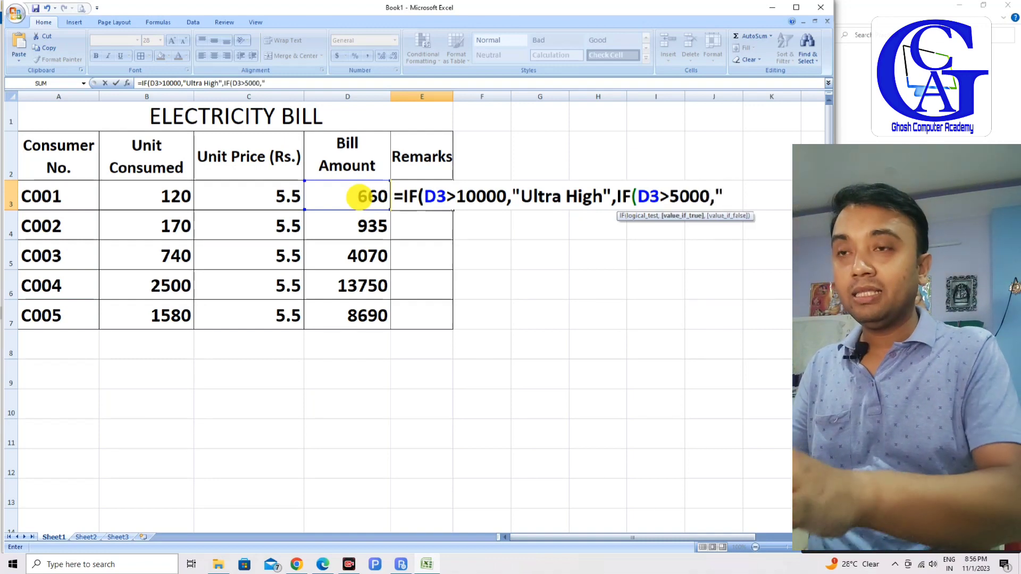
text(Ver)
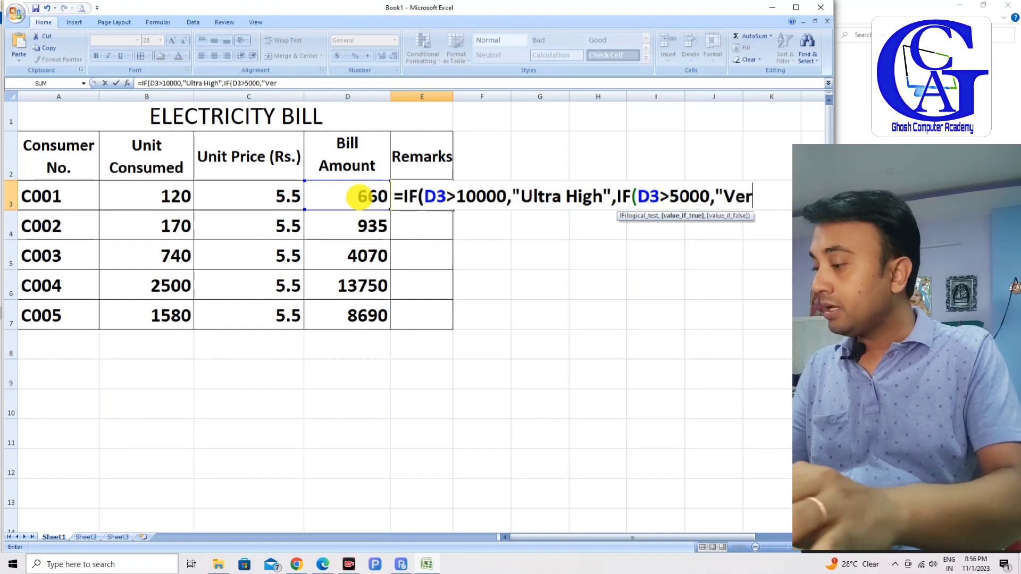
text(y High",)
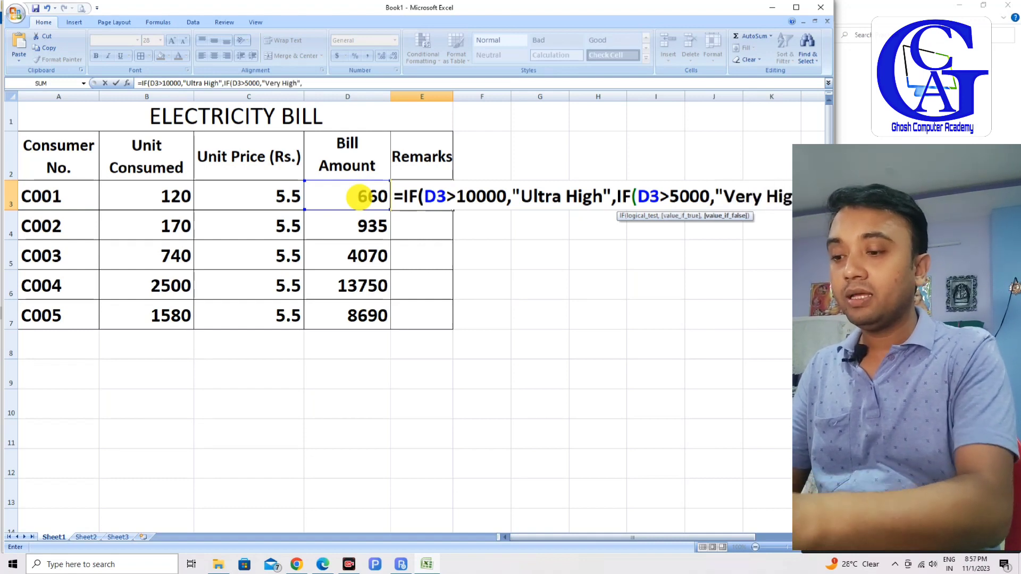
text( if()
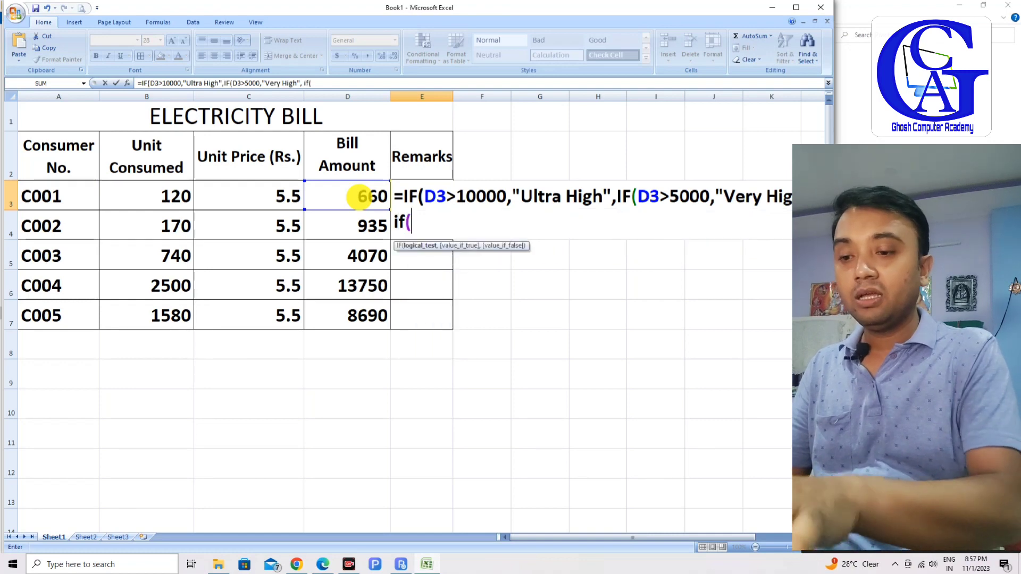
click(357, 197)
text(>10)
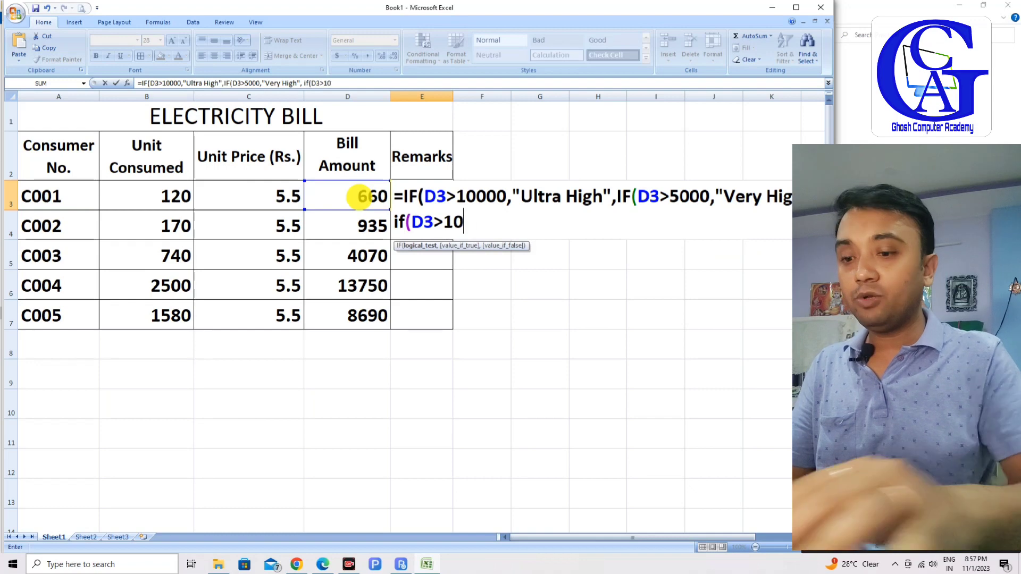
text(00,)
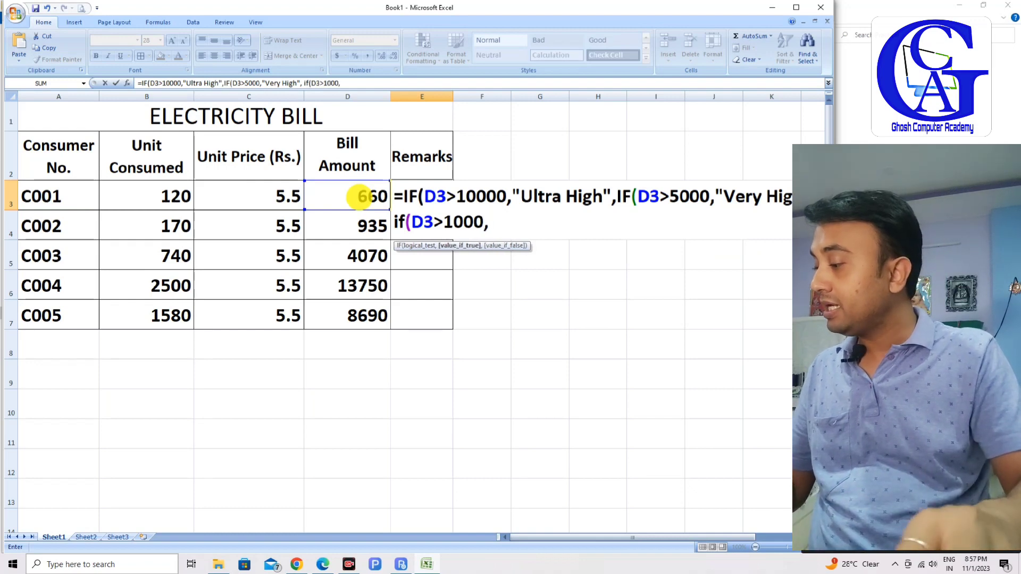
text( "High)
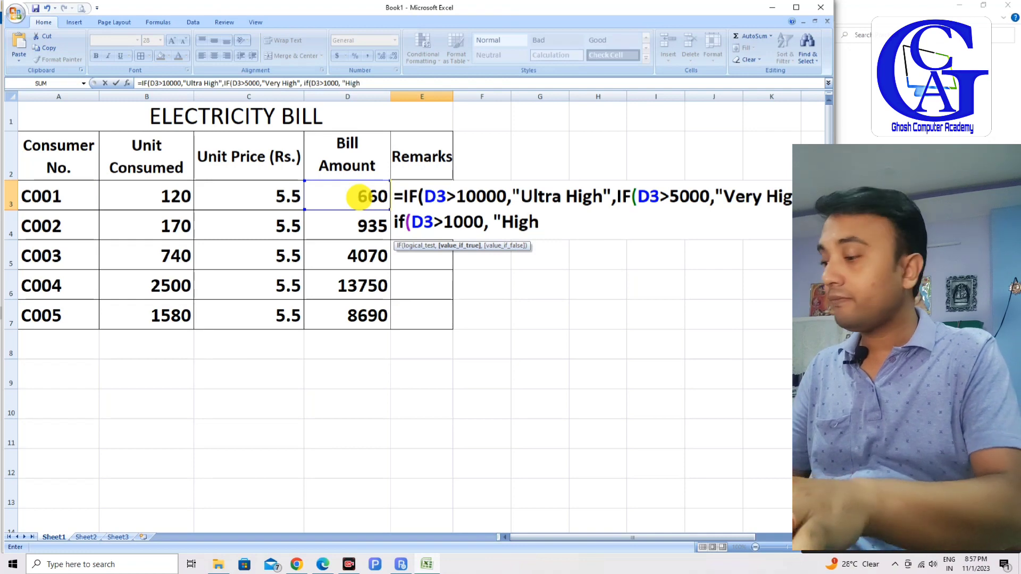
text(", if)
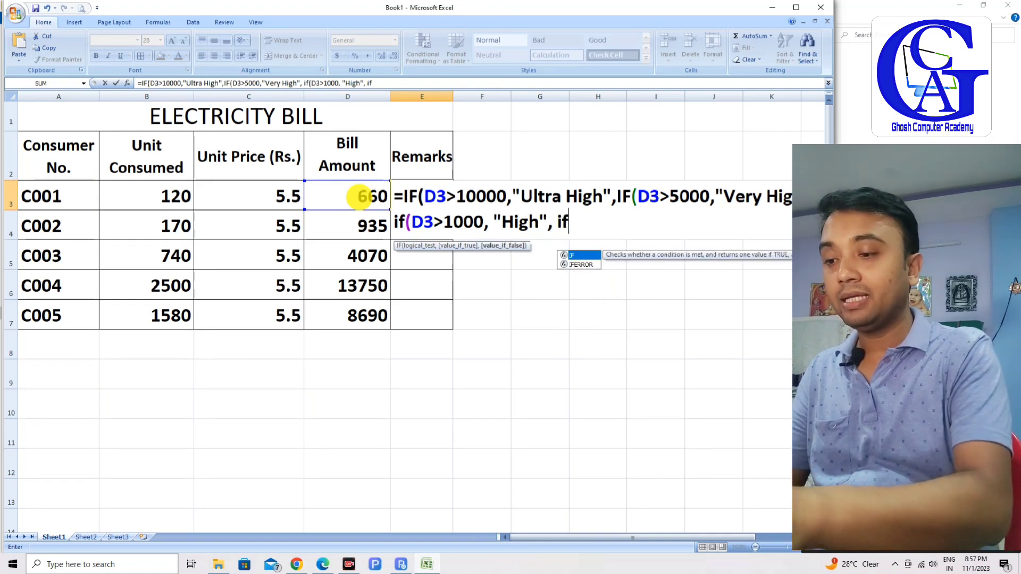
text(()
click(358, 197)
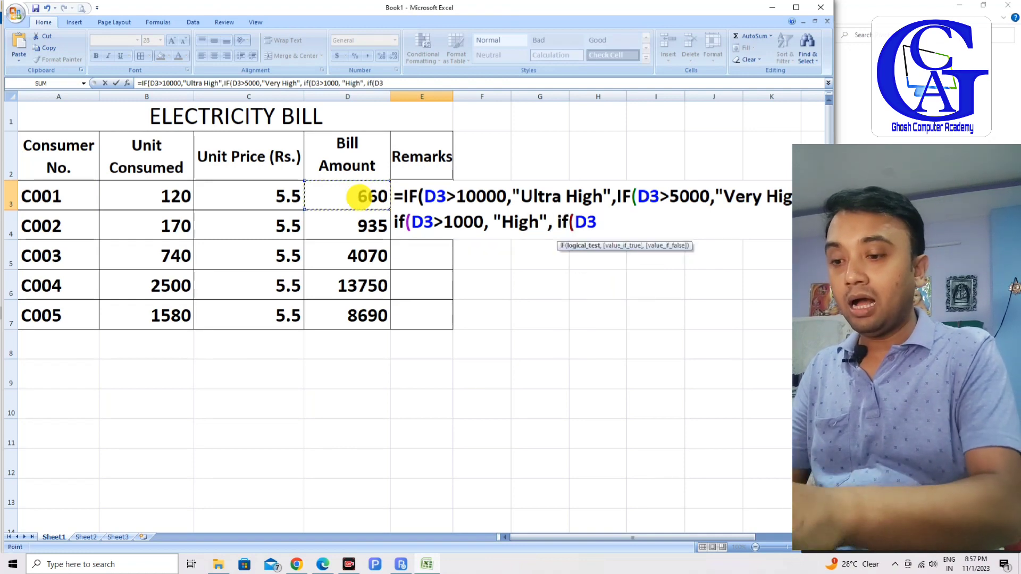
text(5)
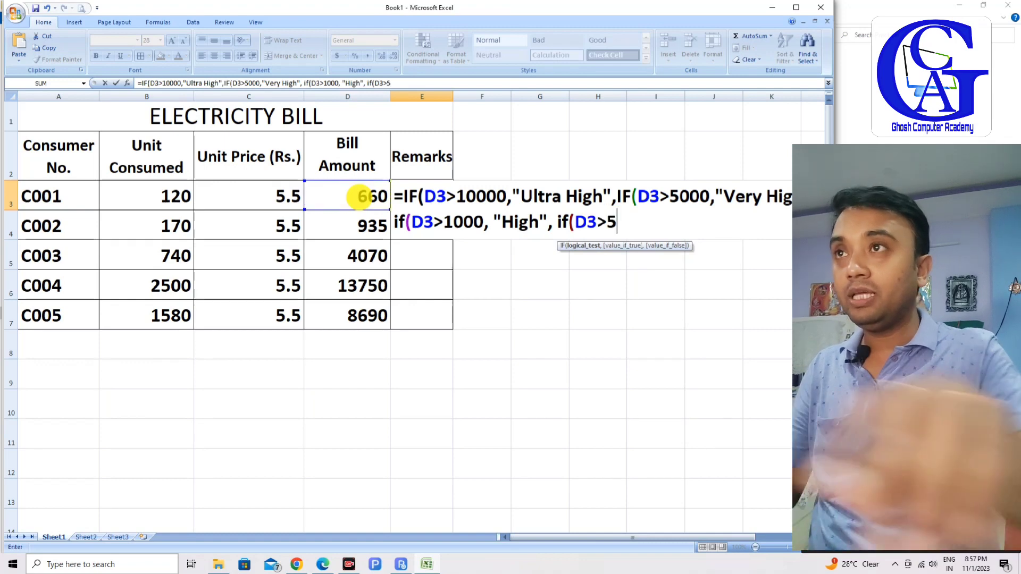
text(00, ")
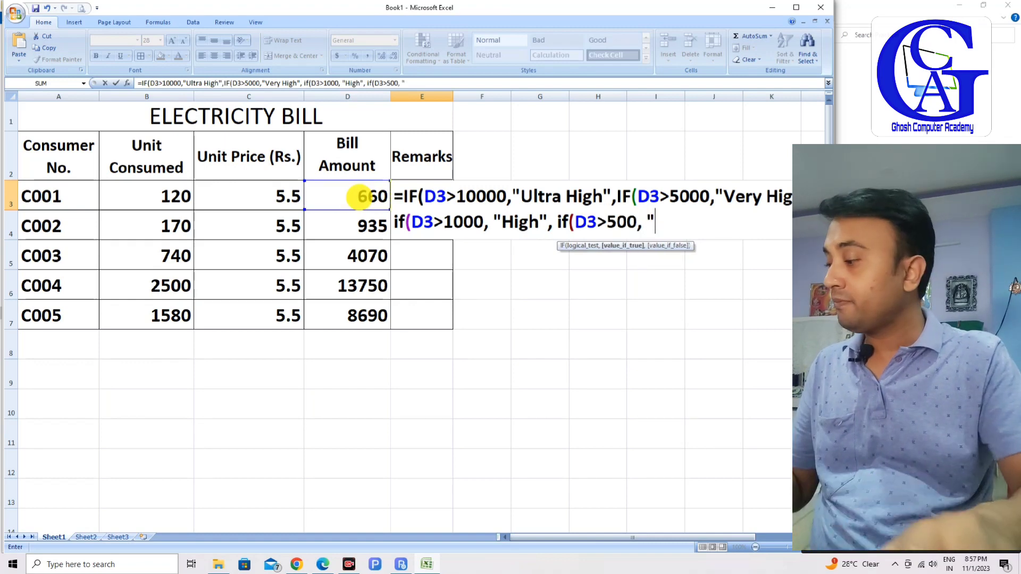
text(Low)
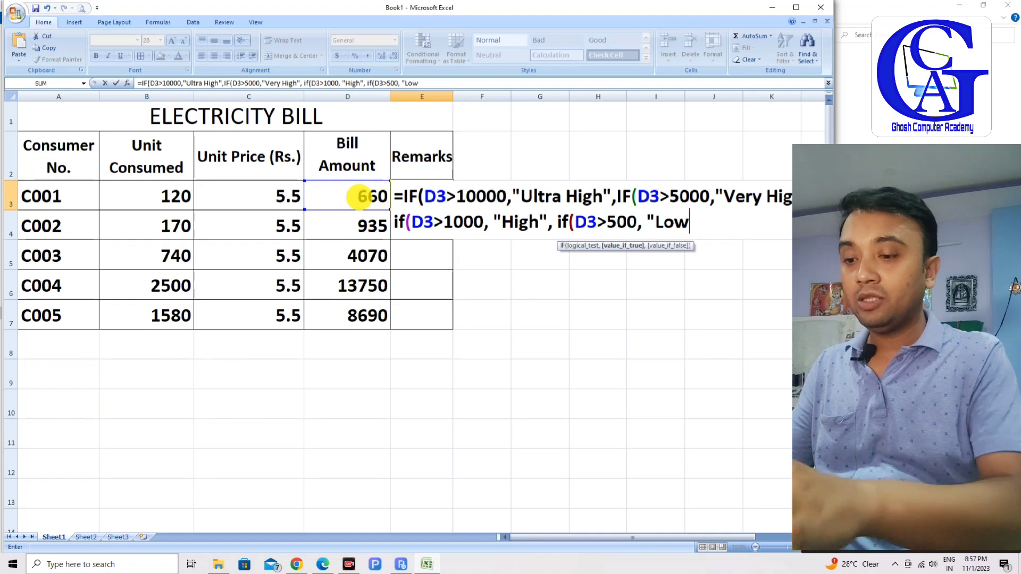
text(",)
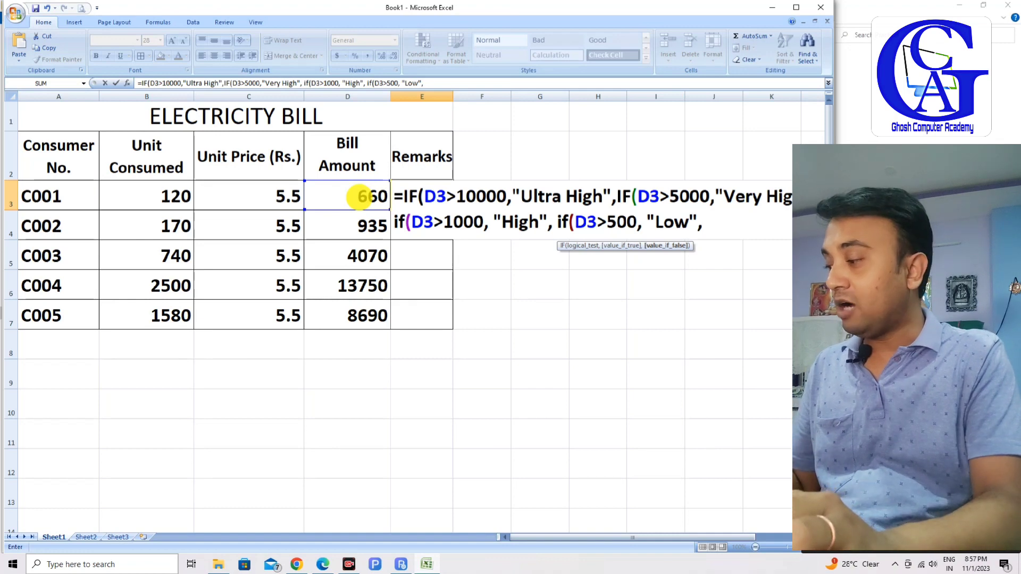
text("Ver)
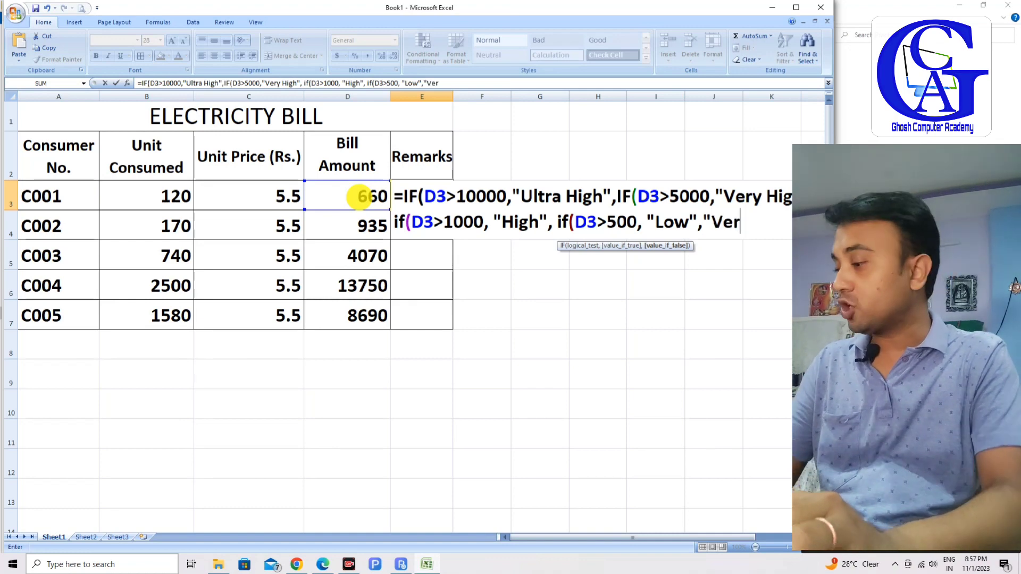
text(y Low)
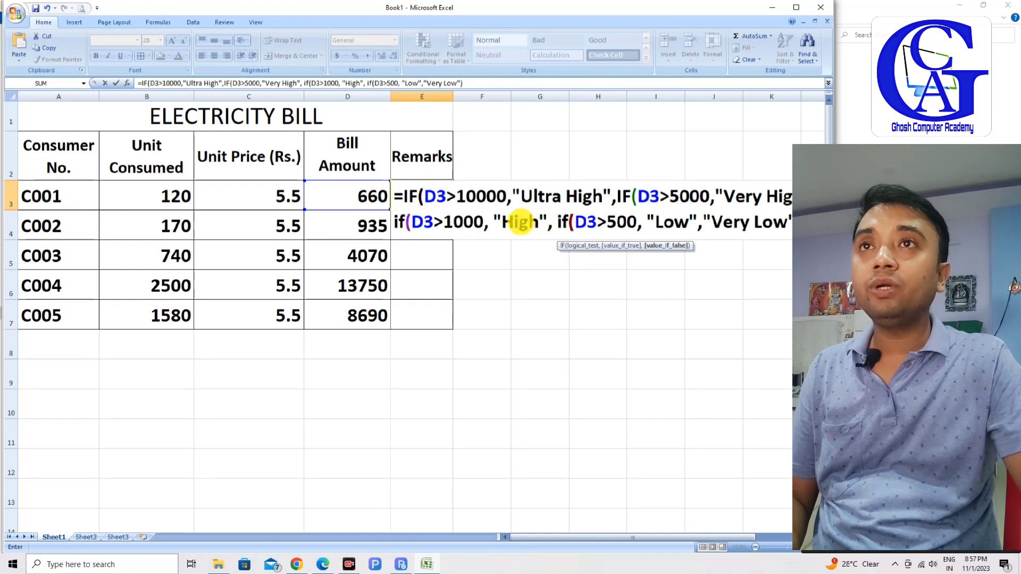
text())))
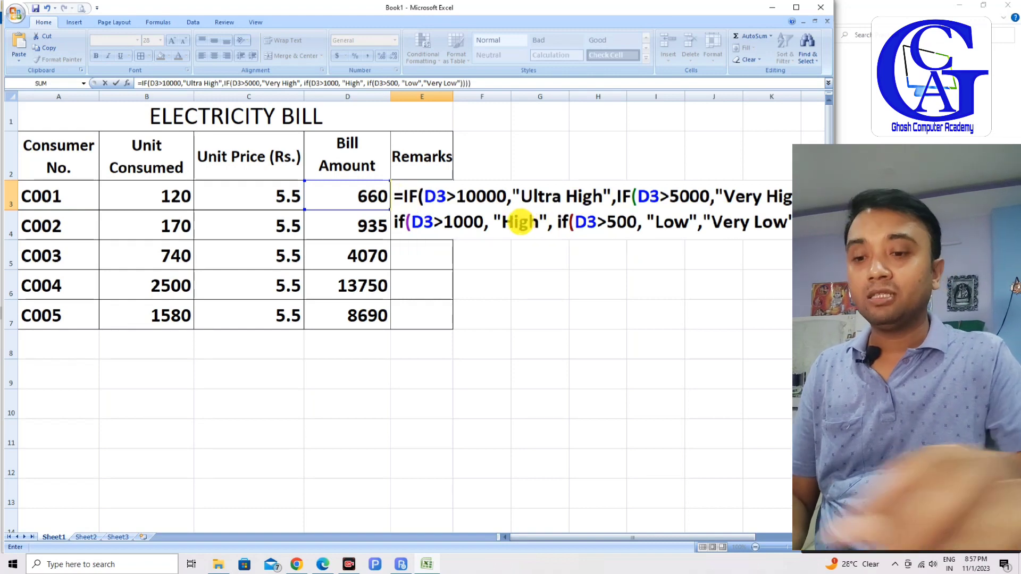
key(Return)
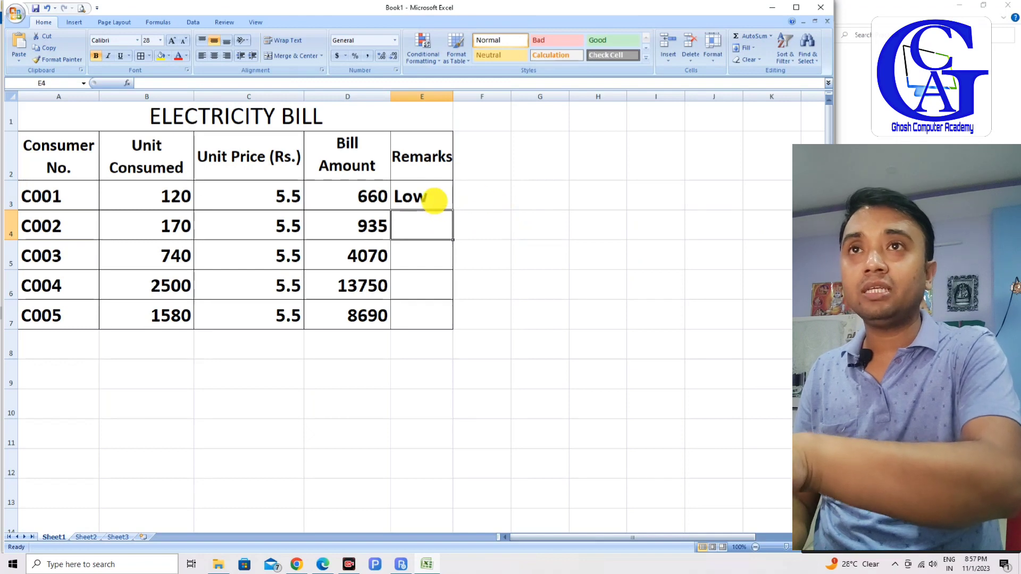
- Fill the nested IF Remarks formula from E3 down to E7 and AutoFit column E
click(435, 200)
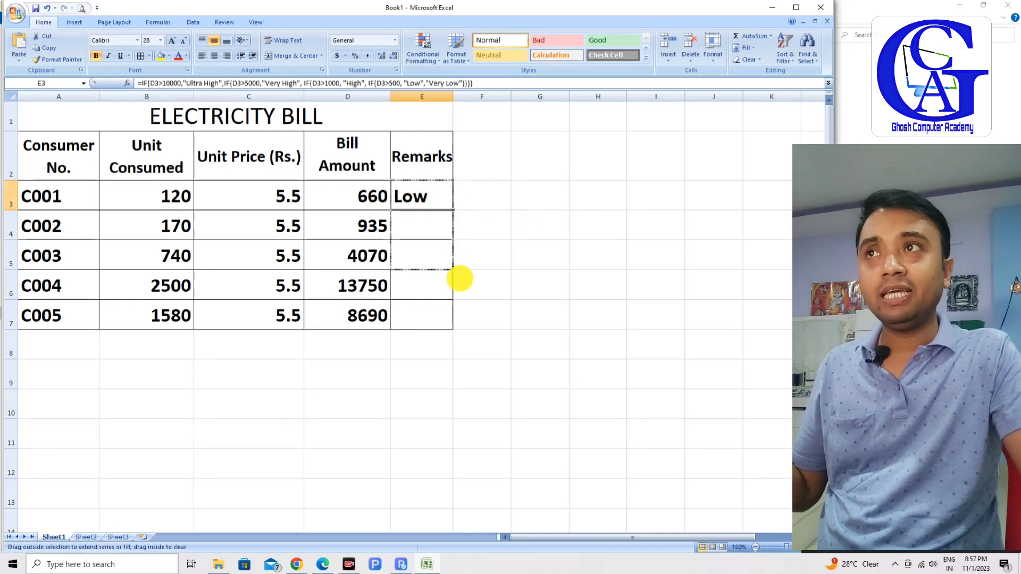
drag(453, 210, 453, 328)
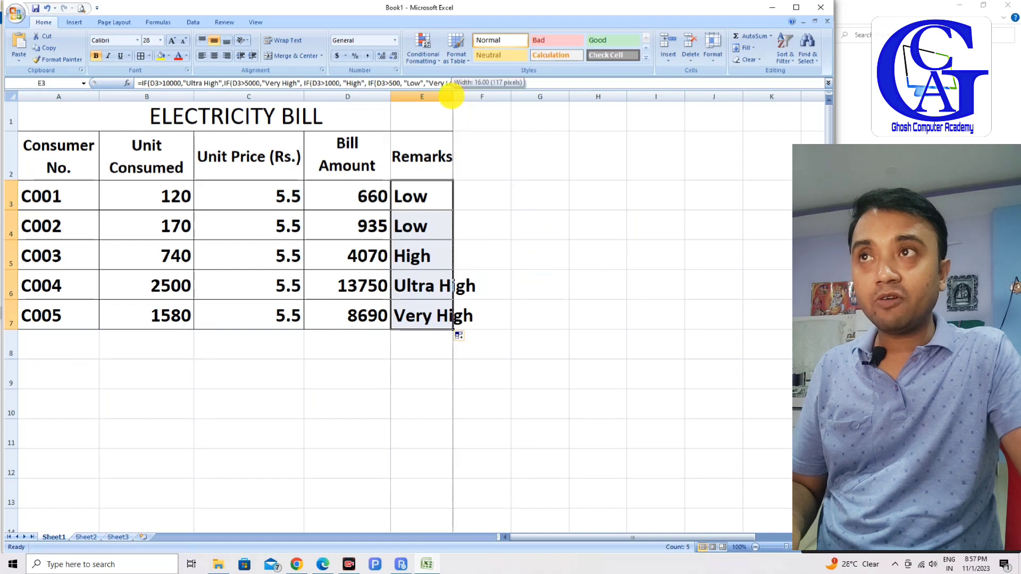
double_click(453, 96)
- Review the Remarks formulas giving Low, Low, High, Ultra High and Very High, leaving E7 unchanged
click(444, 203)
click(433, 222)
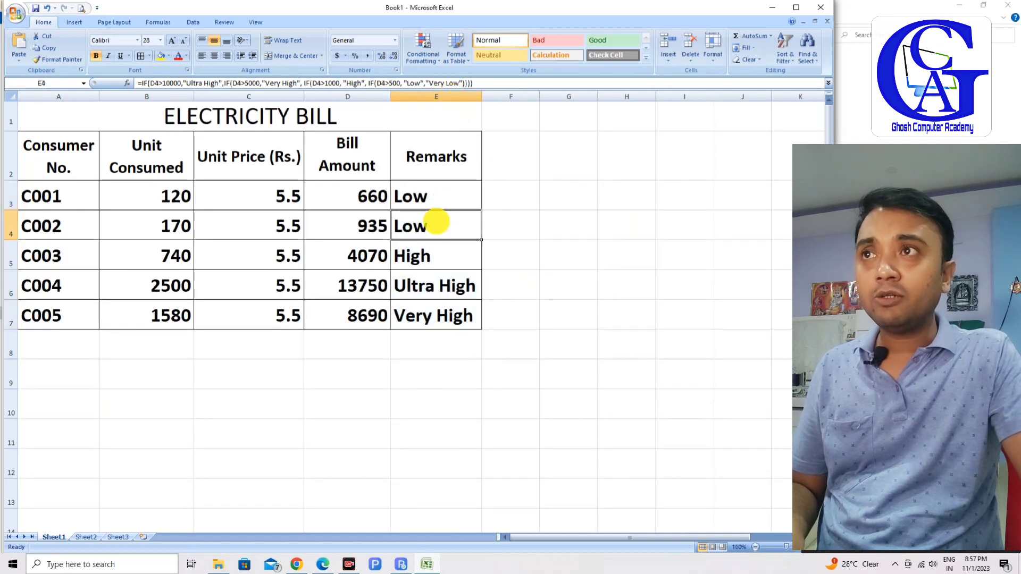
click(433, 256)
click(436, 292)
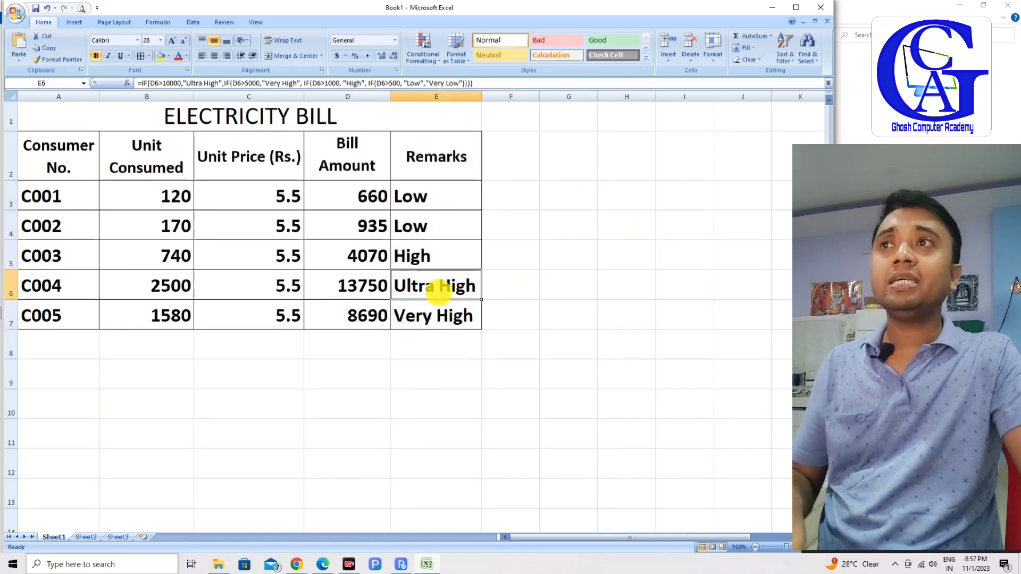
click(436, 325)
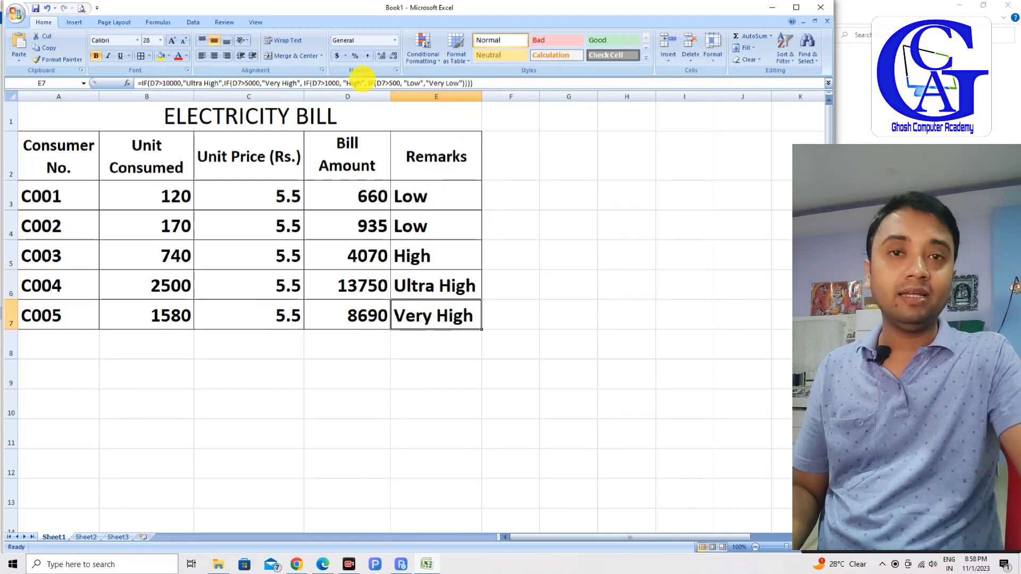
drag(473, 83, 118, 83)
key(Return)
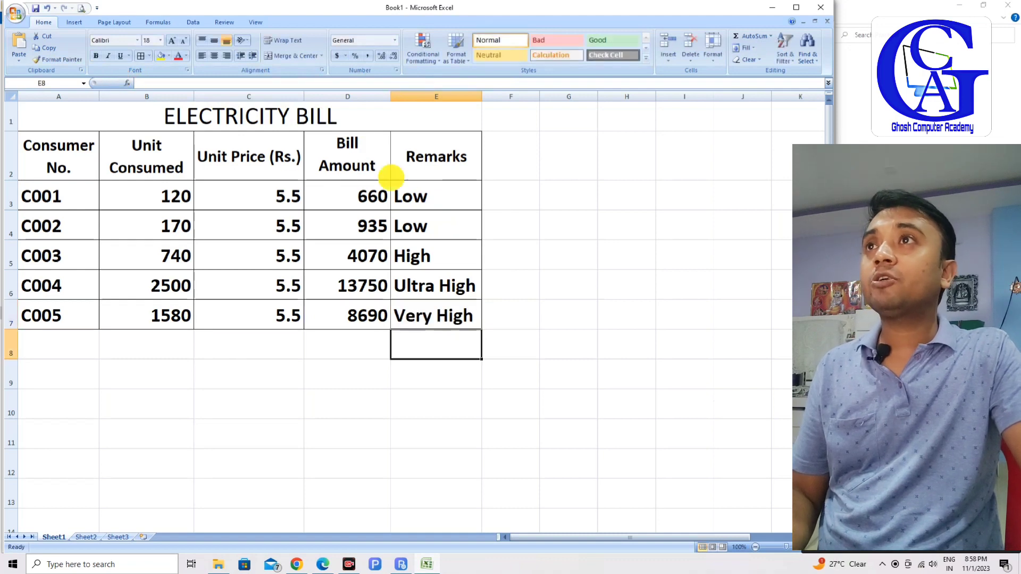
double_click(420, 196)
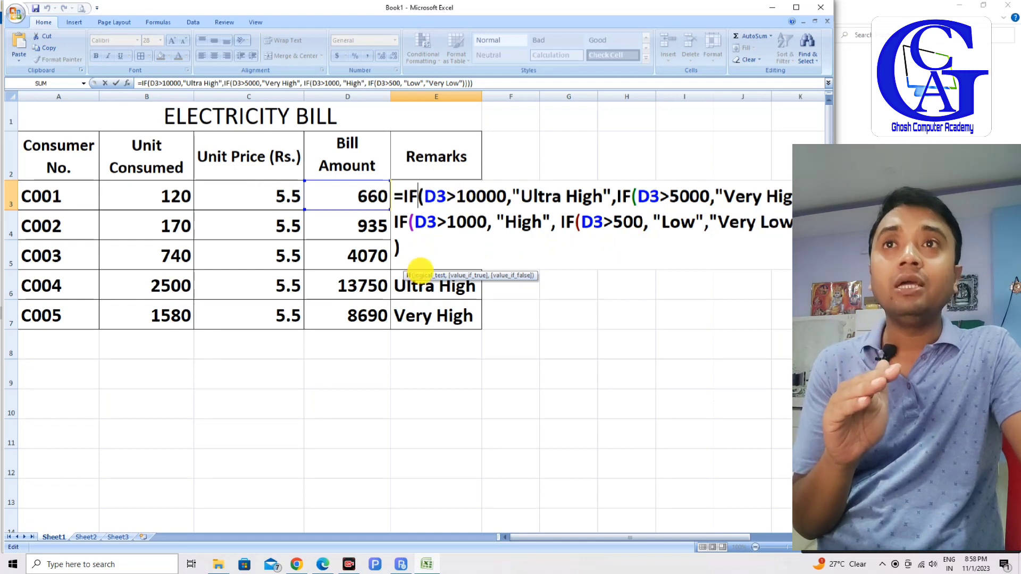
key(Return)
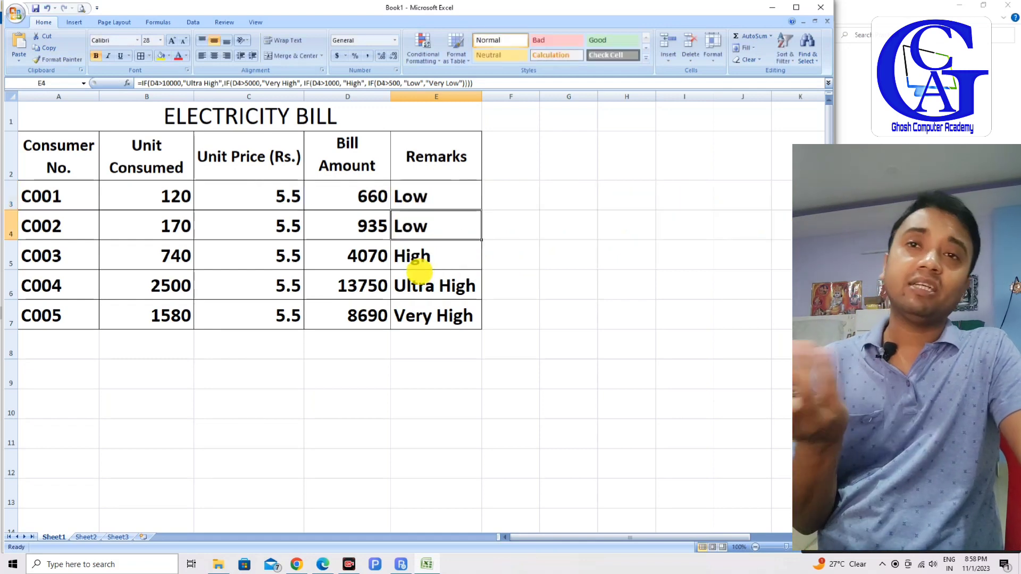